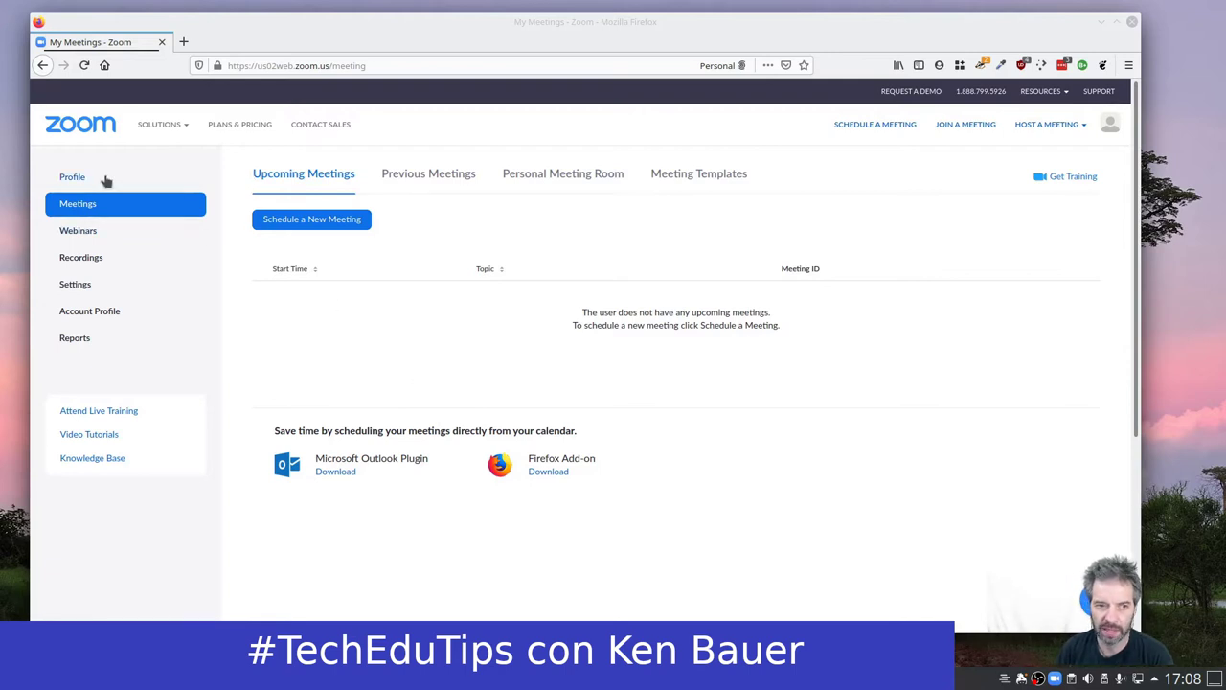
Start scheduling a new meeting with the topic 'Educoffee class'.
{"action": "left_click", "coordinate": [81, 178]}
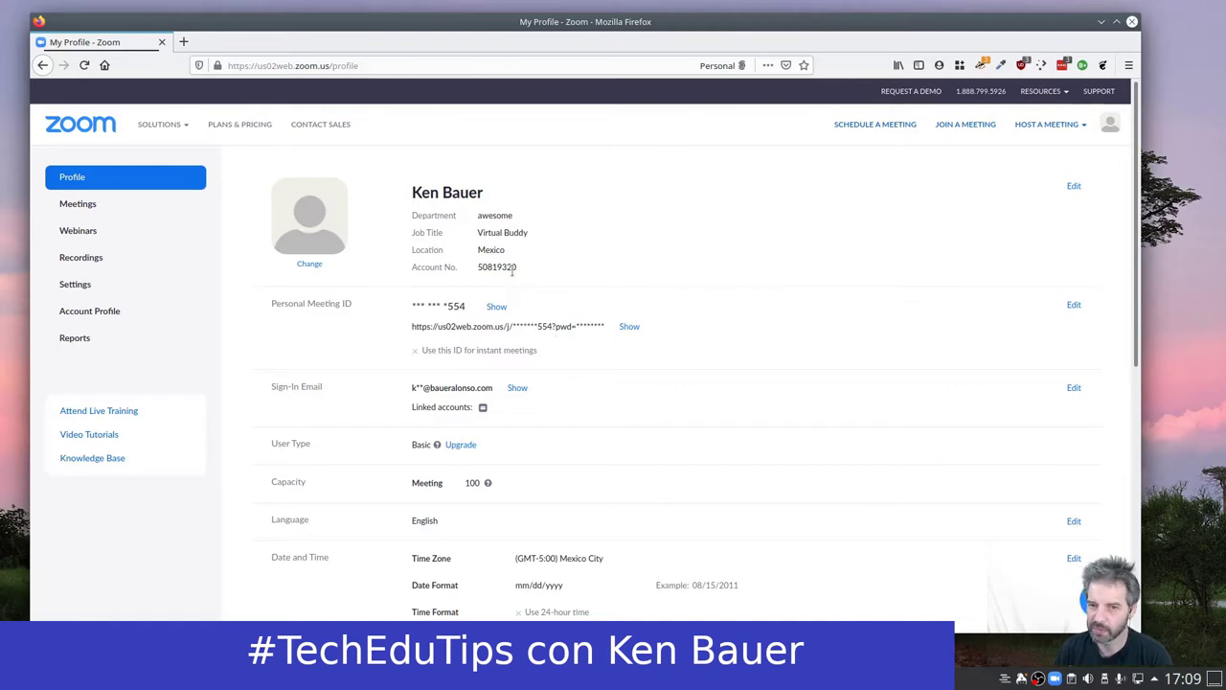
{"action": "left_click", "coordinate": [95, 210]}
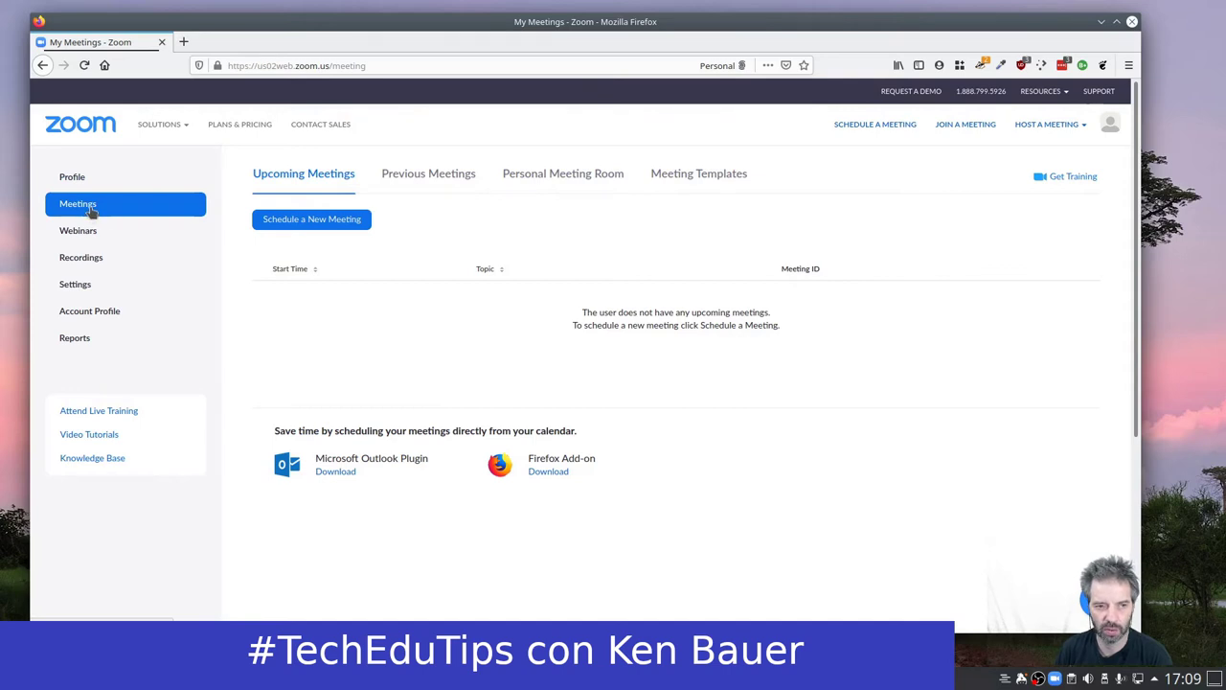
{"action": "left_click", "coordinate": [335, 219]}
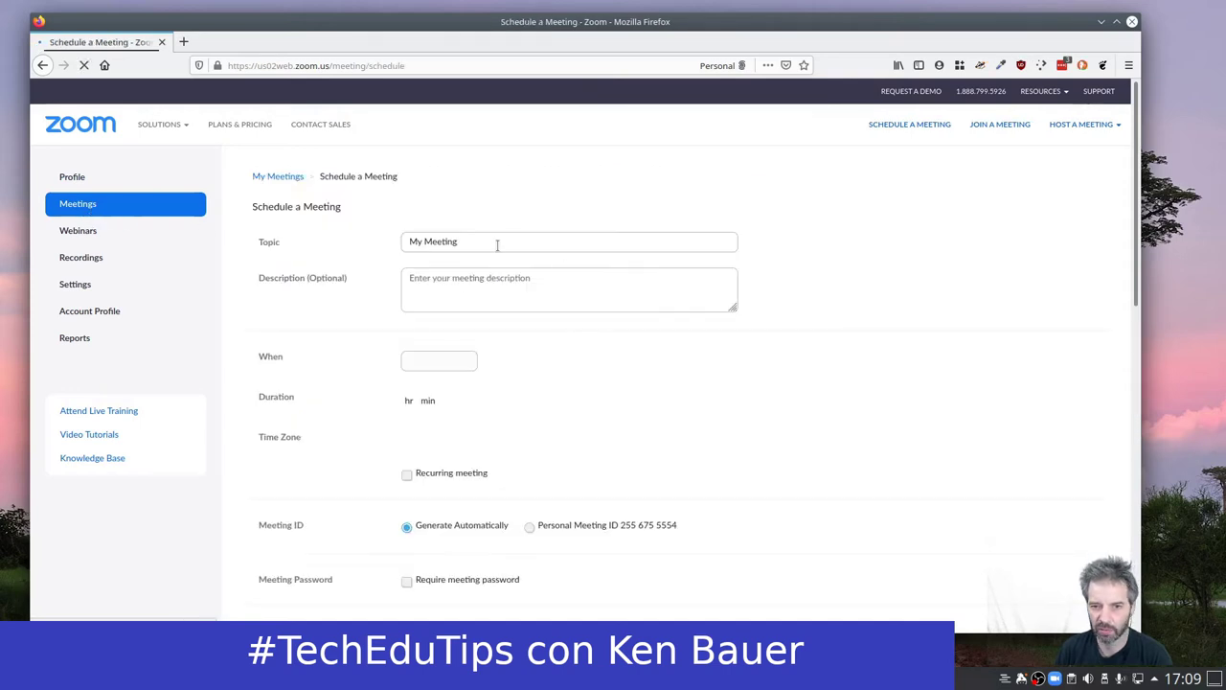
{"action": "triple_click", "coordinate": [496, 244]}
{"action": "type", "text": "Educoffe"}
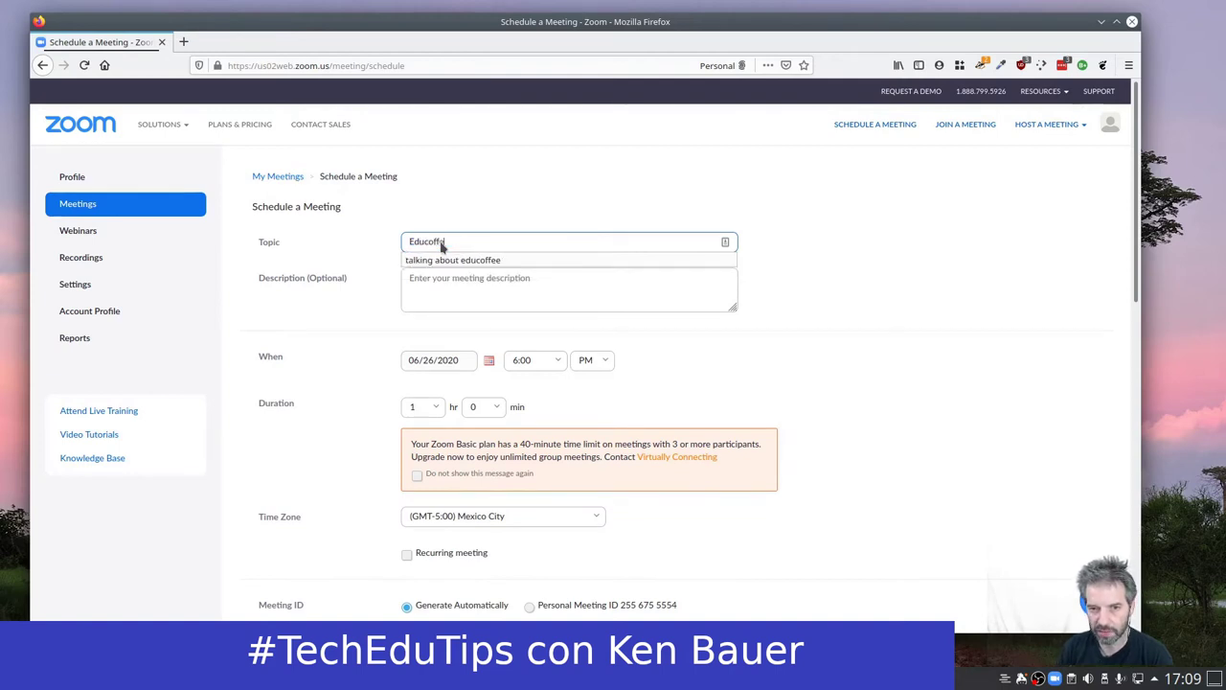
{"action": "type", "text": "e class"}
{"action": "key", "text": "Tab"}
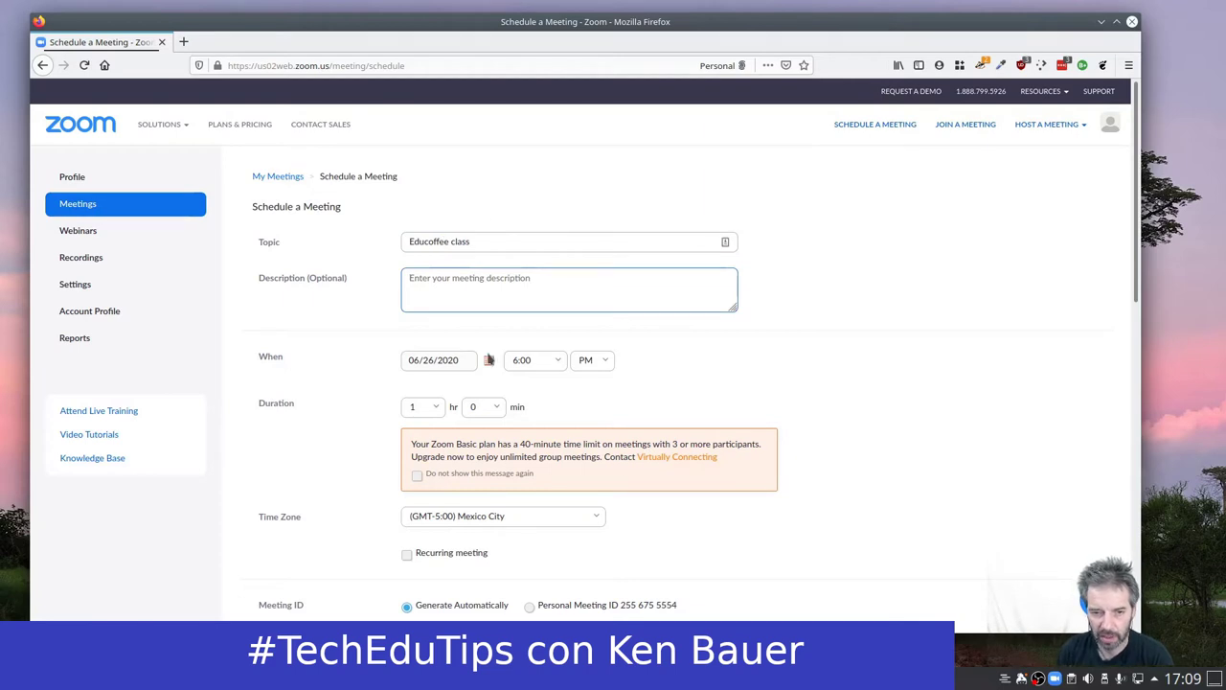
Set the meeting date to June 29, 2020 and the start time to 3:00 PM.
{"action": "left_click", "coordinate": [490, 361]}
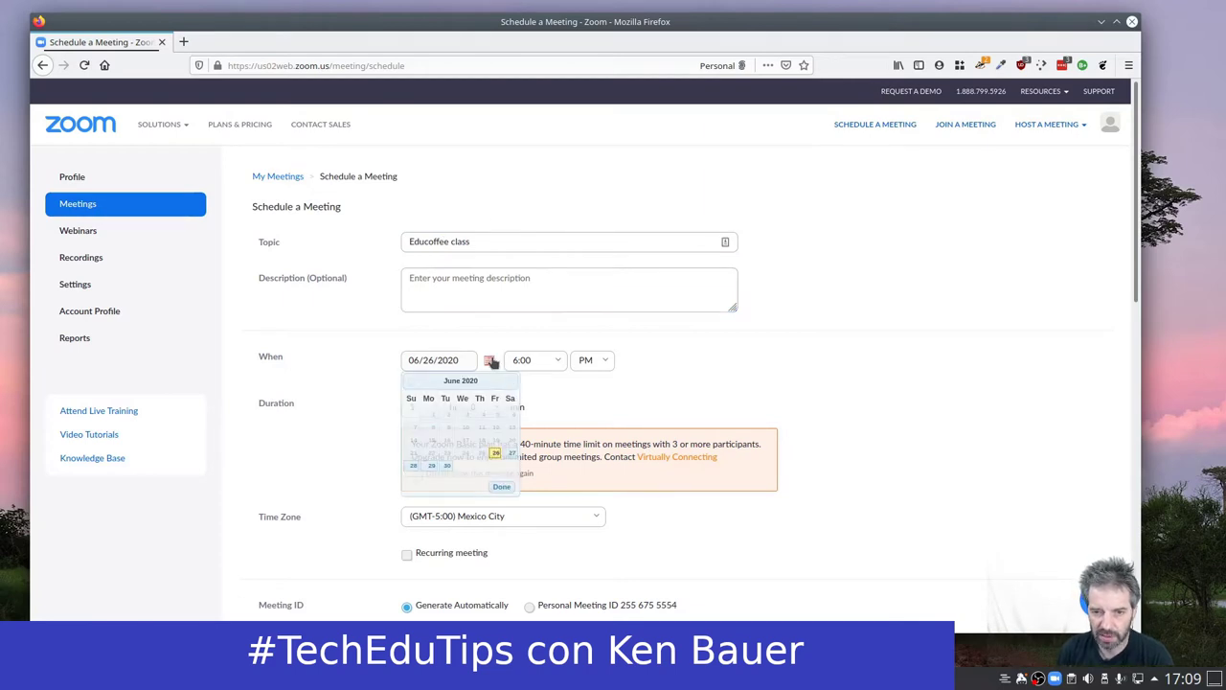
{"action": "left_click", "coordinate": [431, 467]}
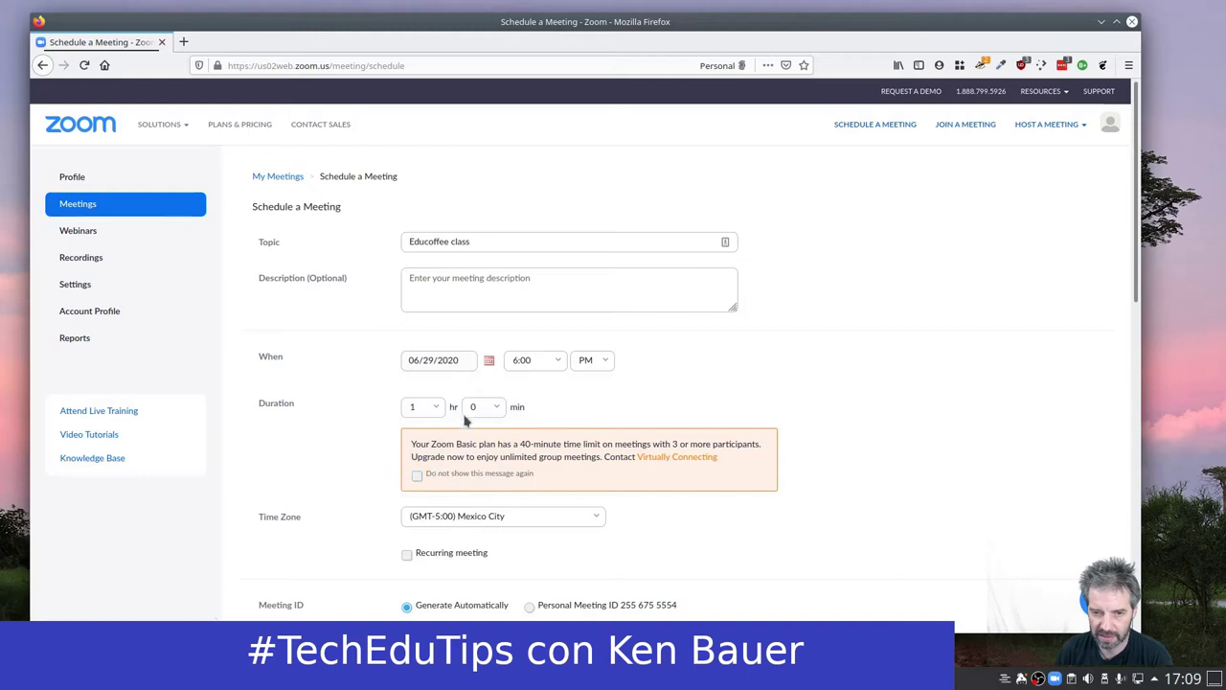
{"action": "left_click", "coordinate": [560, 362]}
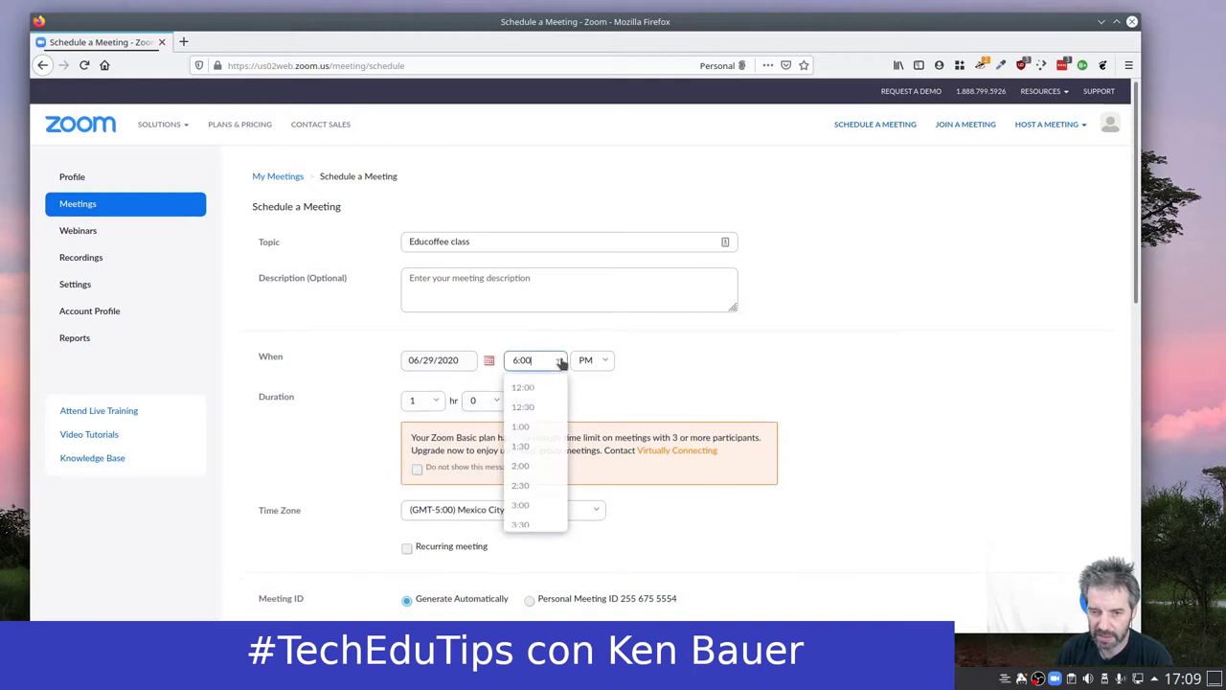
{"action": "left_click", "coordinate": [524, 501]}
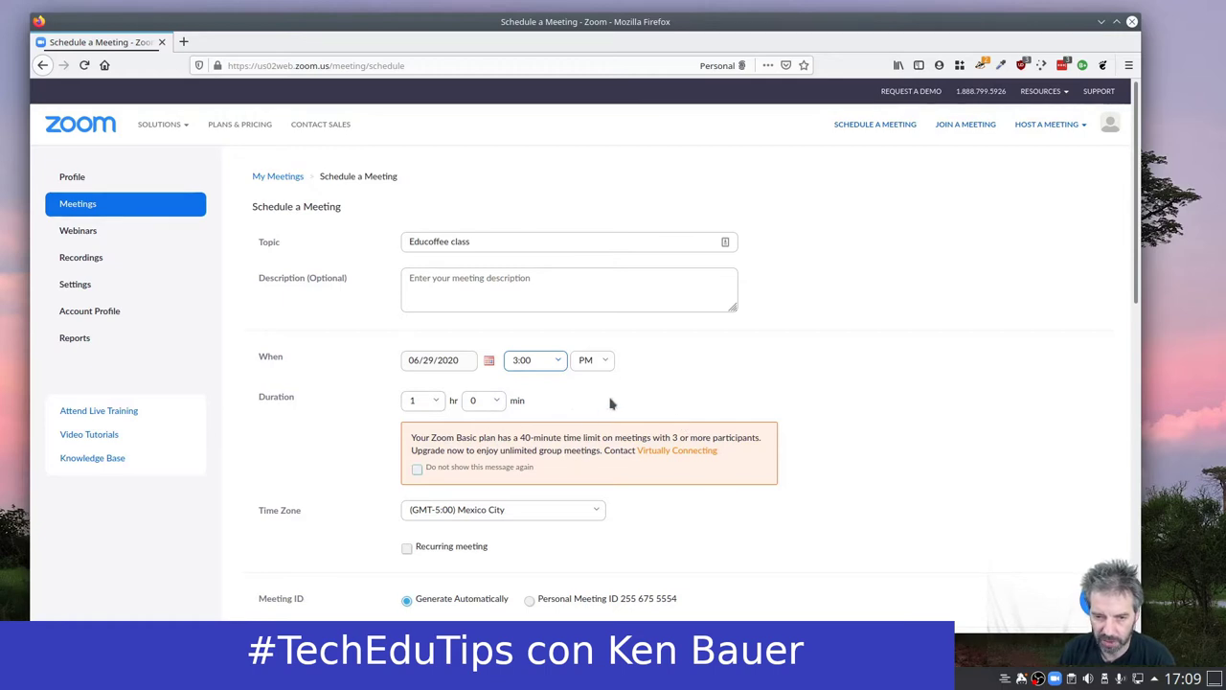
{"action": "scroll", "coordinate": [843, 493], "scroll_direction": "down", "scroll_amount": 2}
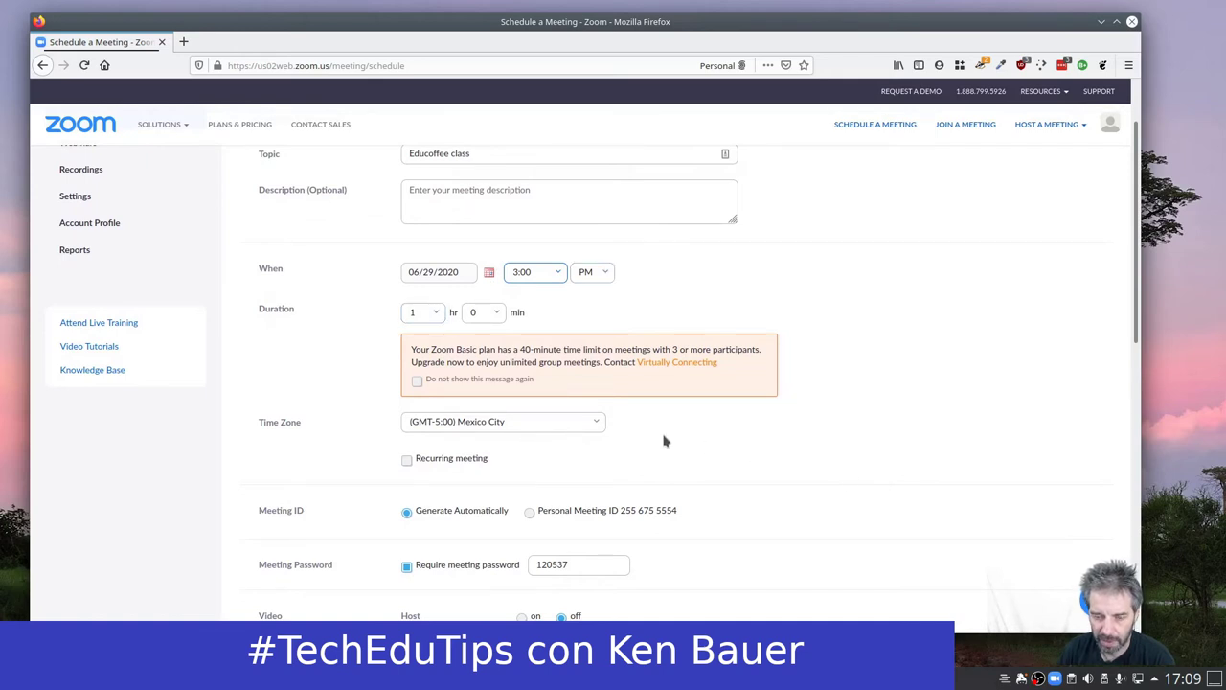
Make the meeting recur weekly on Monday, Tuesday, Wednesday and Thursday.
{"action": "scroll", "coordinate": [661, 436], "scroll_direction": "down", "scroll_amount": 3}
{"action": "left_click", "coordinate": [407, 329]}
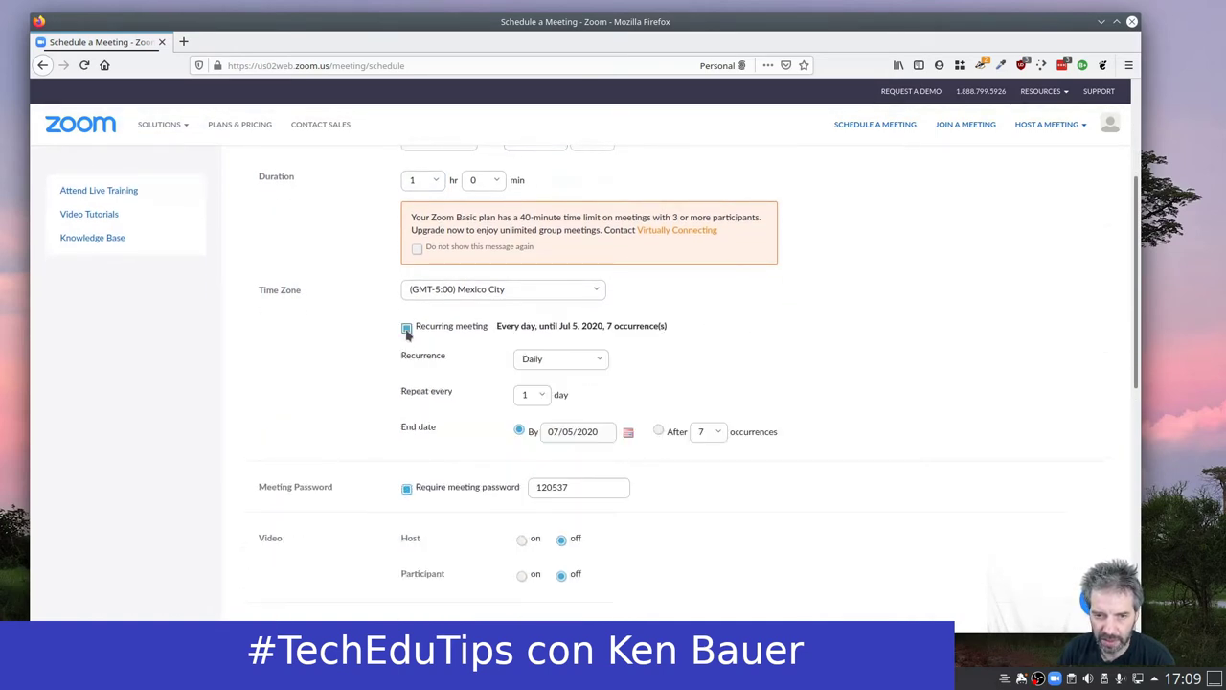
{"action": "left_click", "coordinate": [600, 361]}
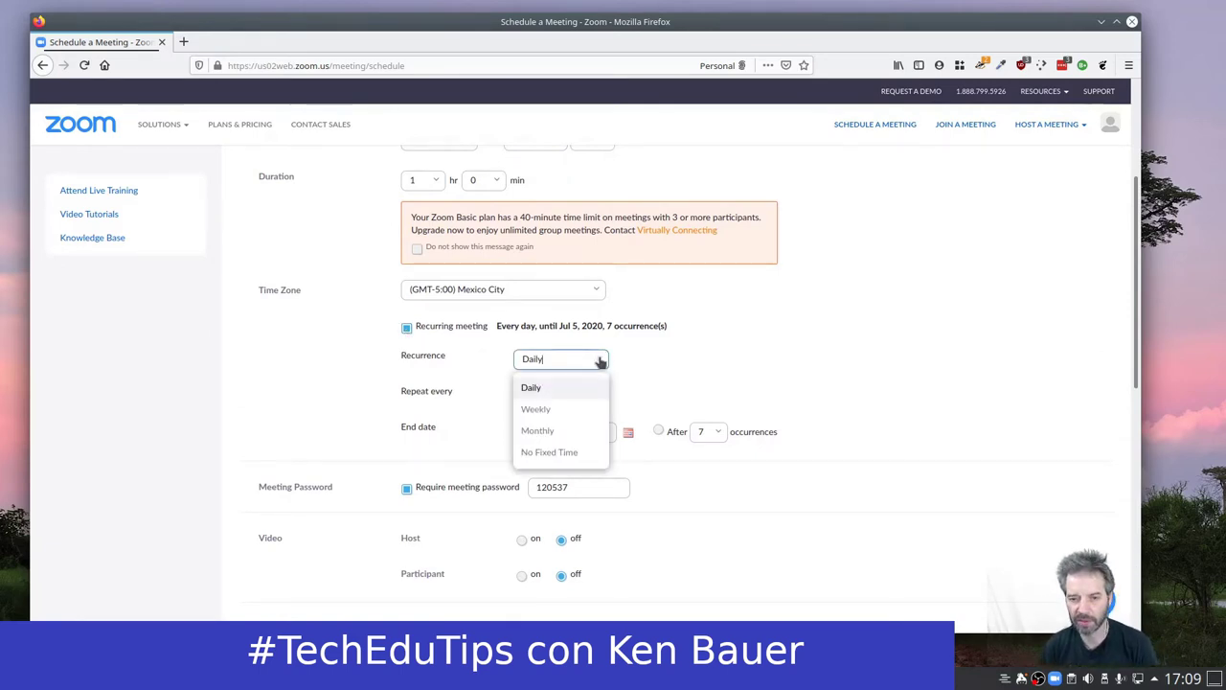
{"action": "left_click", "coordinate": [541, 412]}
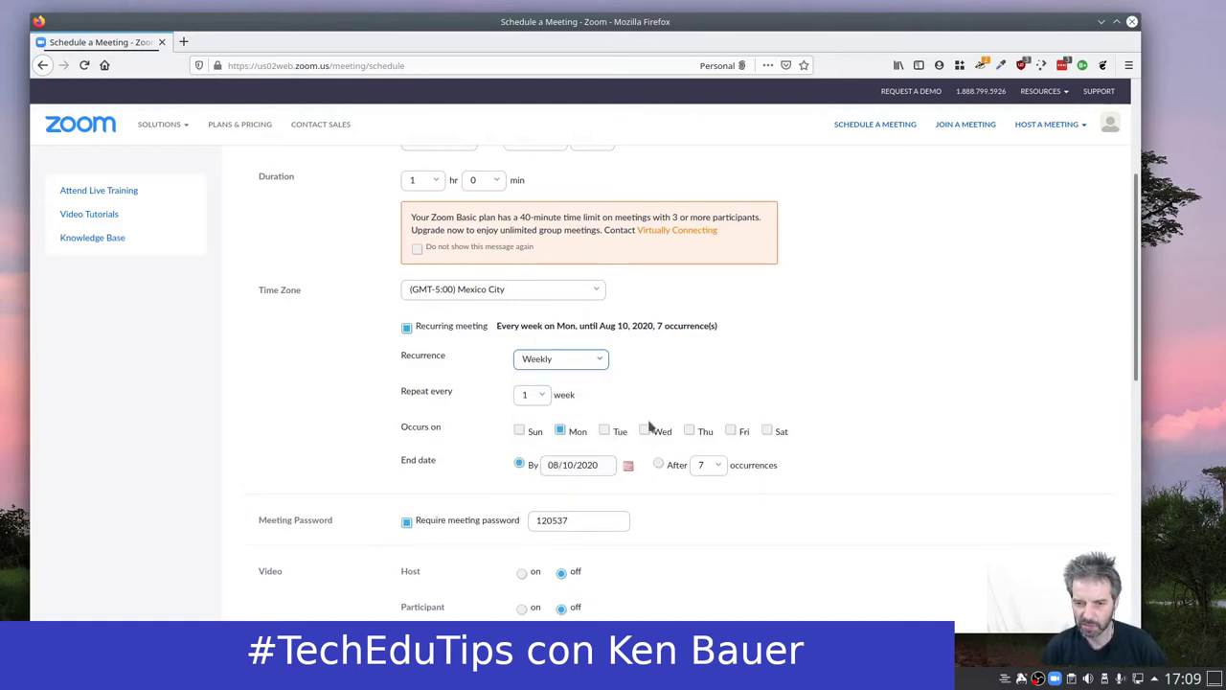
{"action": "left_click", "coordinate": [605, 430]}
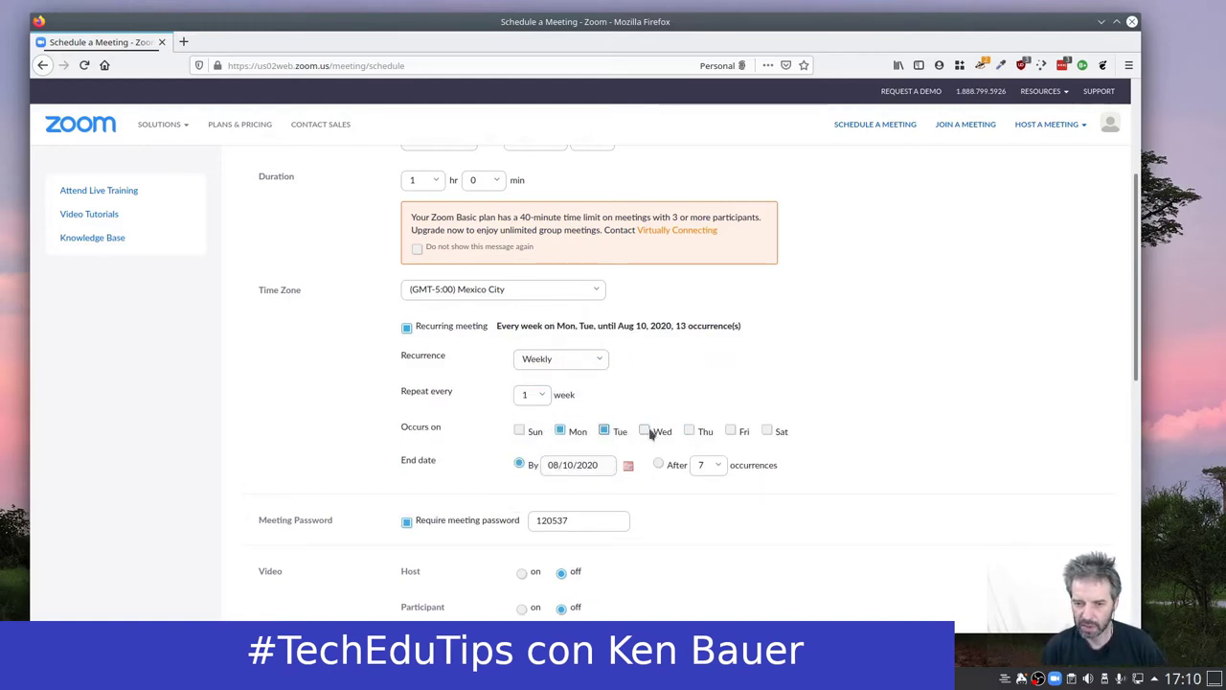
{"action": "left_click", "coordinate": [645, 430]}
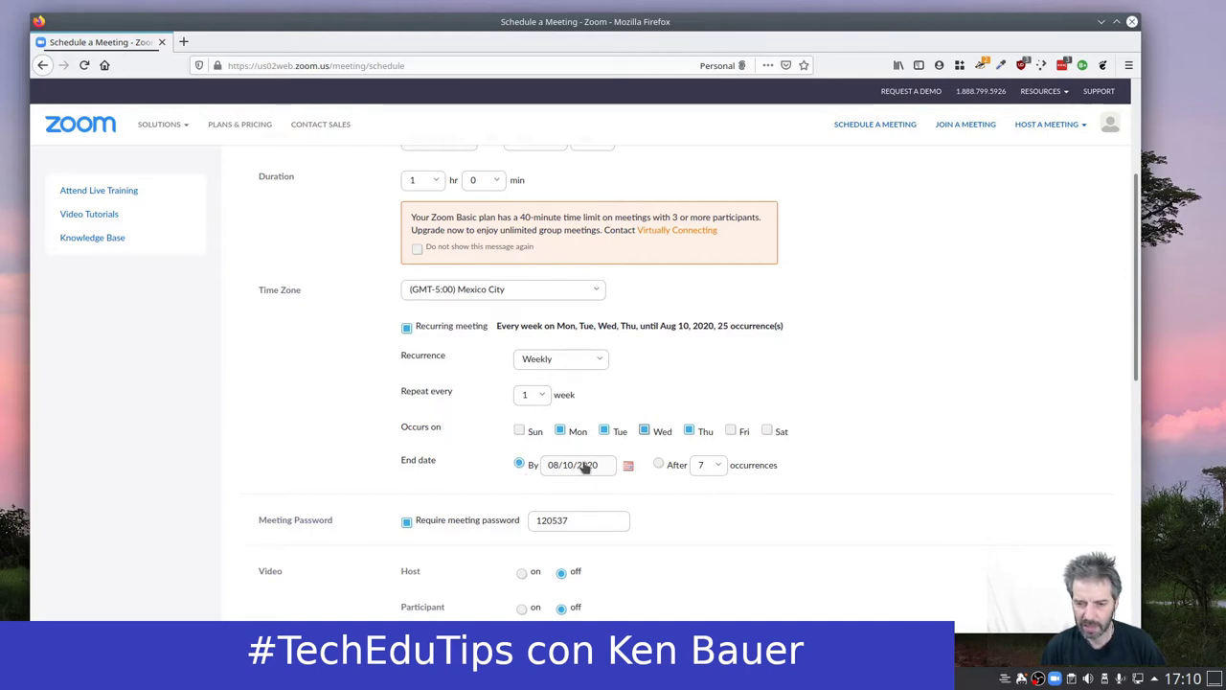
End the recurring series by July 31, 2020.
{"action": "left_click", "coordinate": [628, 467]}
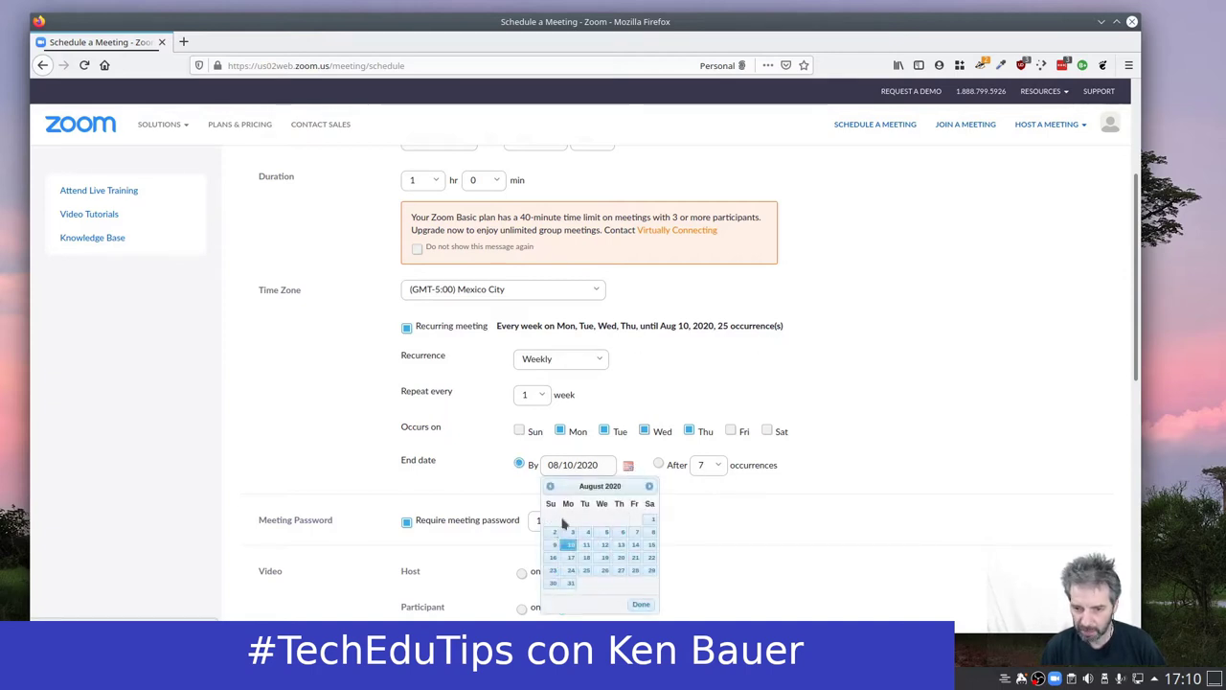
{"action": "left_click", "coordinate": [550, 486]}
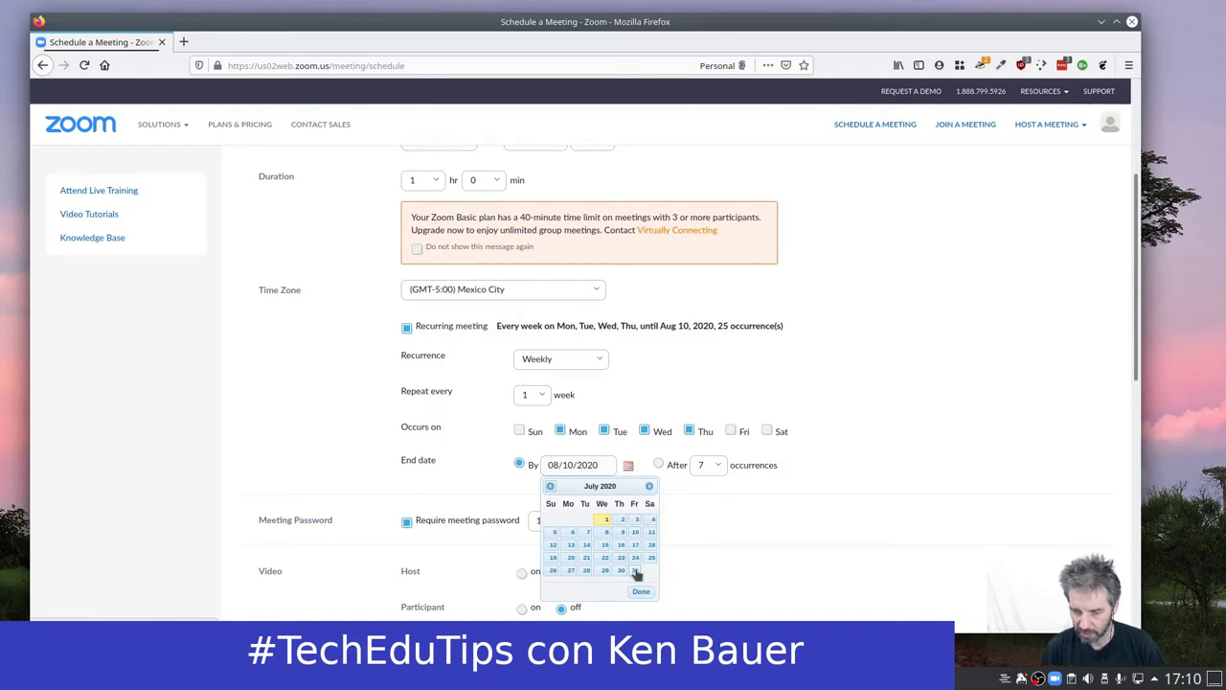
{"action": "left_click", "coordinate": [635, 571]}
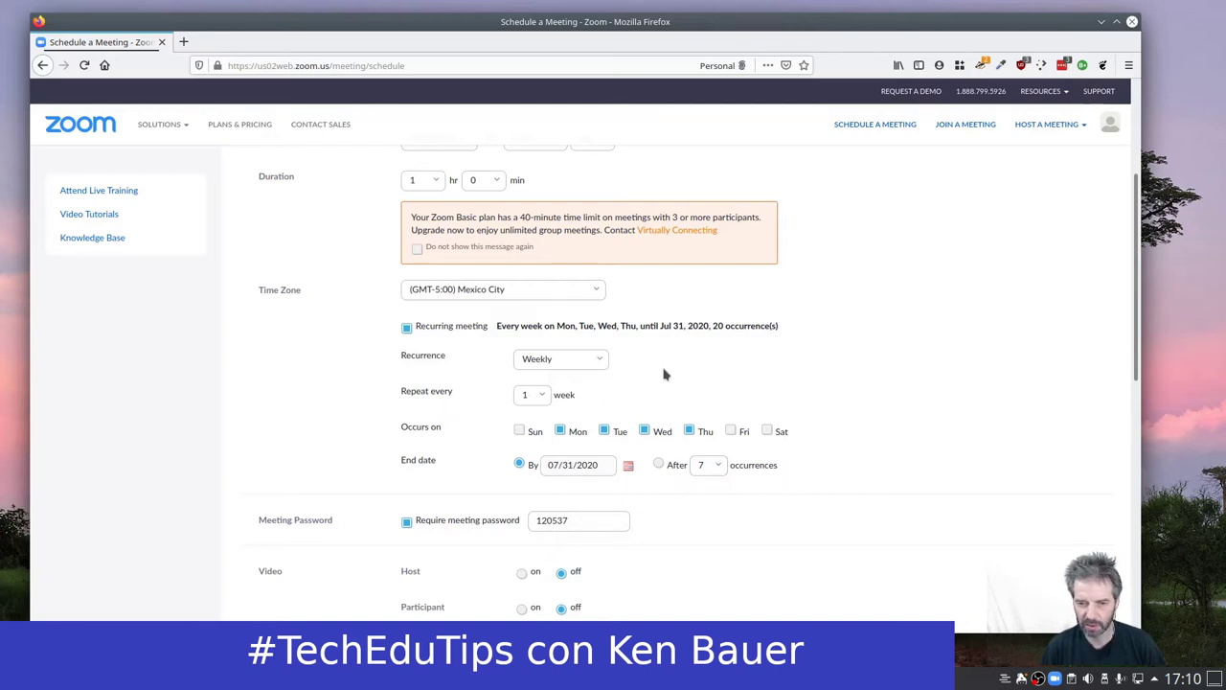
{"action": "scroll", "coordinate": [671, 431], "scroll_direction": "down", "scroll_amount": 2}
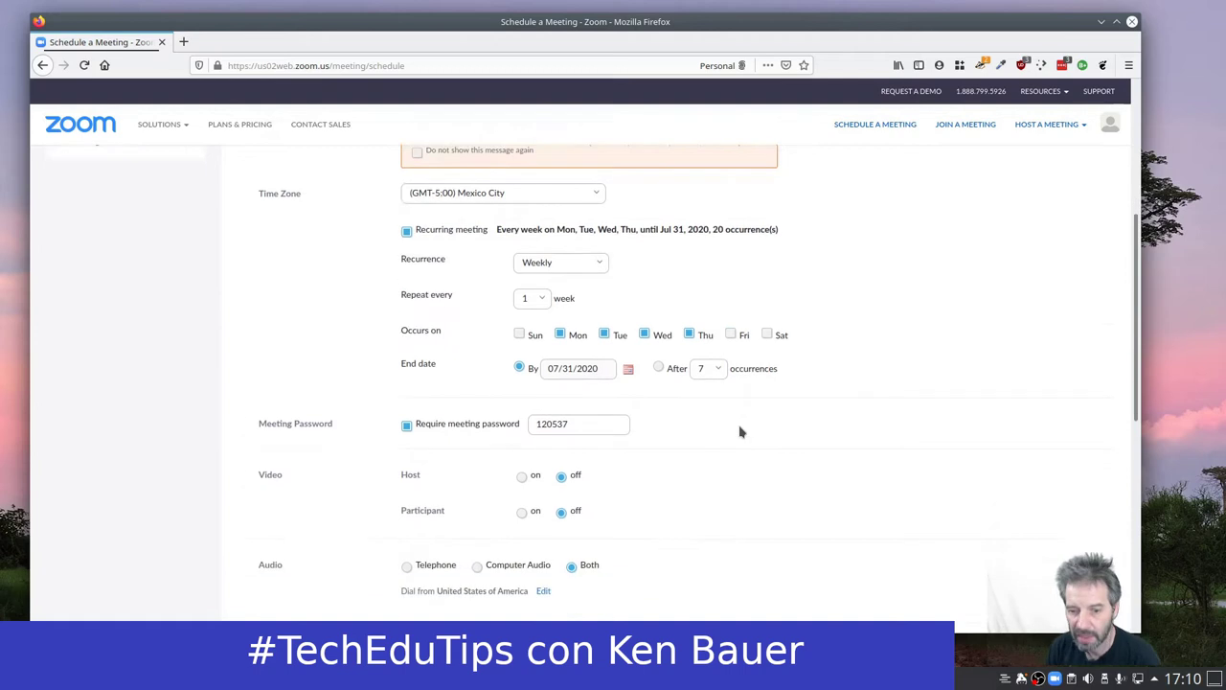
{"action": "scroll", "coordinate": [742, 438], "scroll_direction": "down", "scroll_amount": 2}
{"action": "scroll", "coordinate": [642, 437], "scroll_direction": "up", "scroll_amount": 3}
{"action": "scroll", "coordinate": [642, 437], "scroll_direction": "up", "scroll_amount": 5}
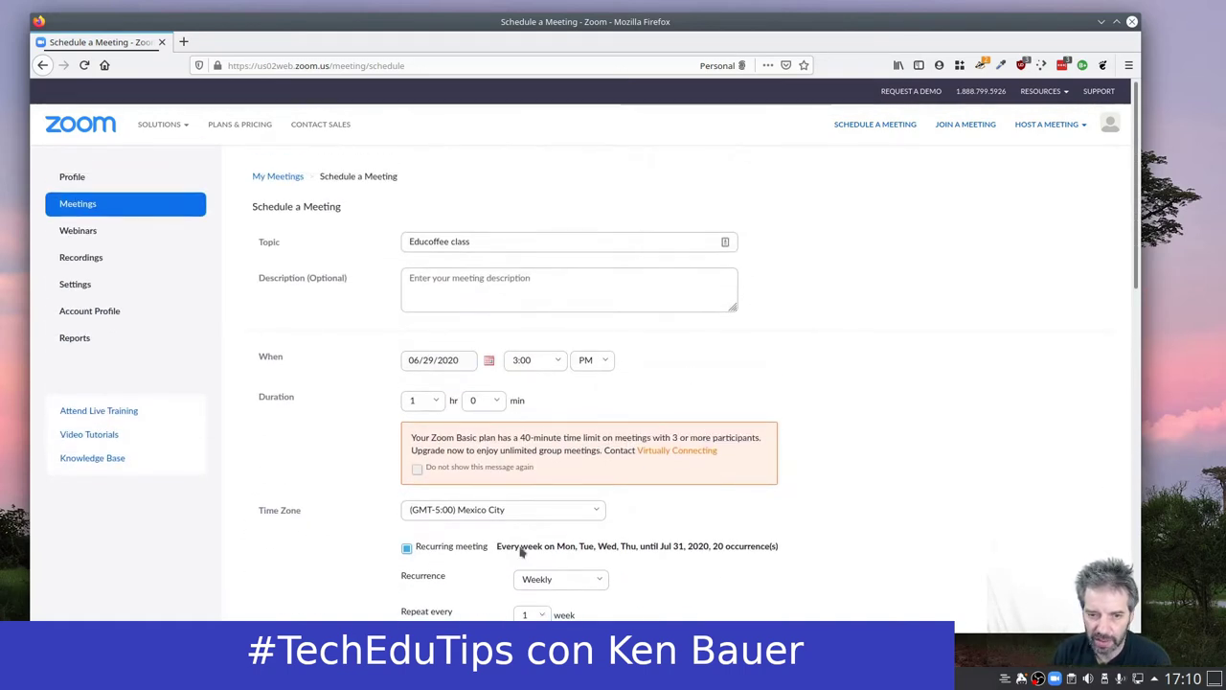
{"action": "scroll", "coordinate": [778, 479], "scroll_direction": "down", "scroll_amount": 4}
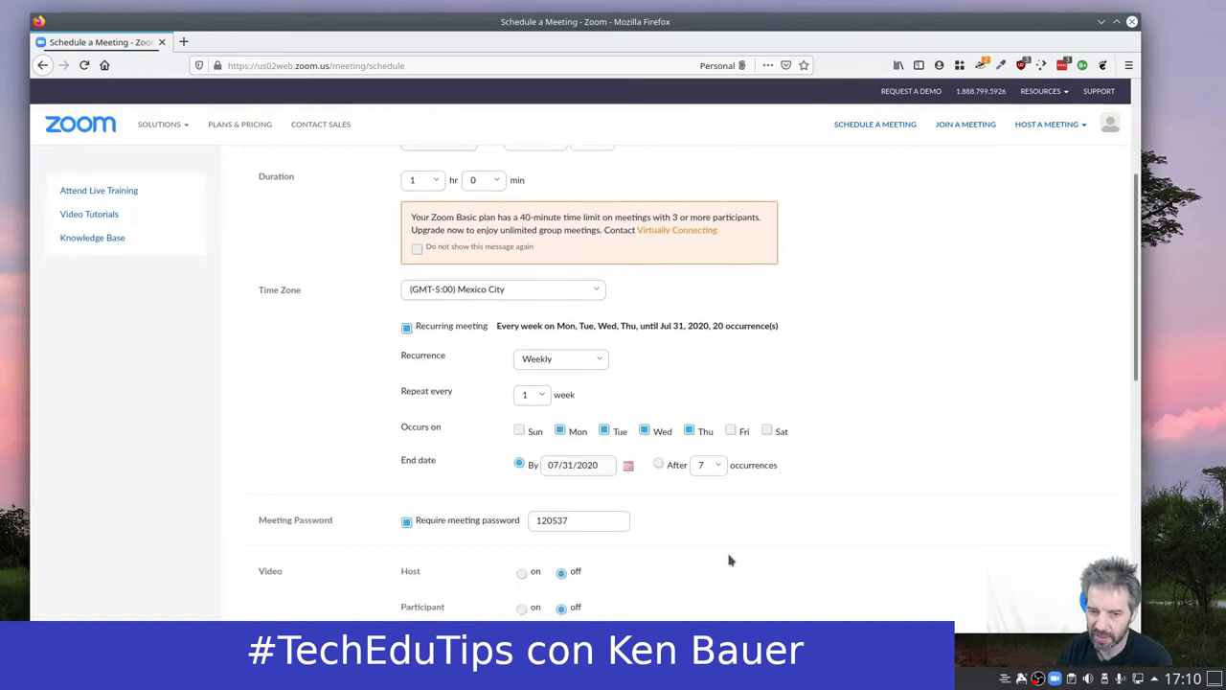
{"action": "scroll", "coordinate": [738, 541], "scroll_direction": "down", "scroll_amount": 4}
Replace the existing meeting password with a new one.
{"action": "double_click", "coordinate": [605, 293]}
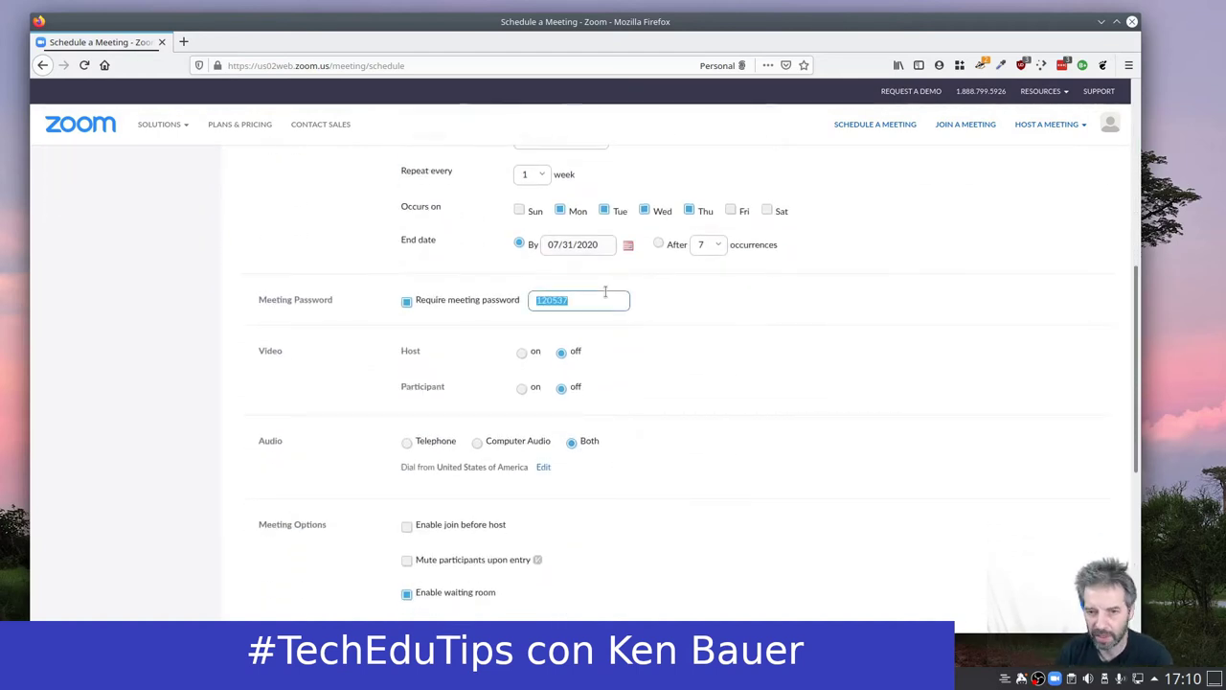
{"action": "type", "text": "fakepass"}
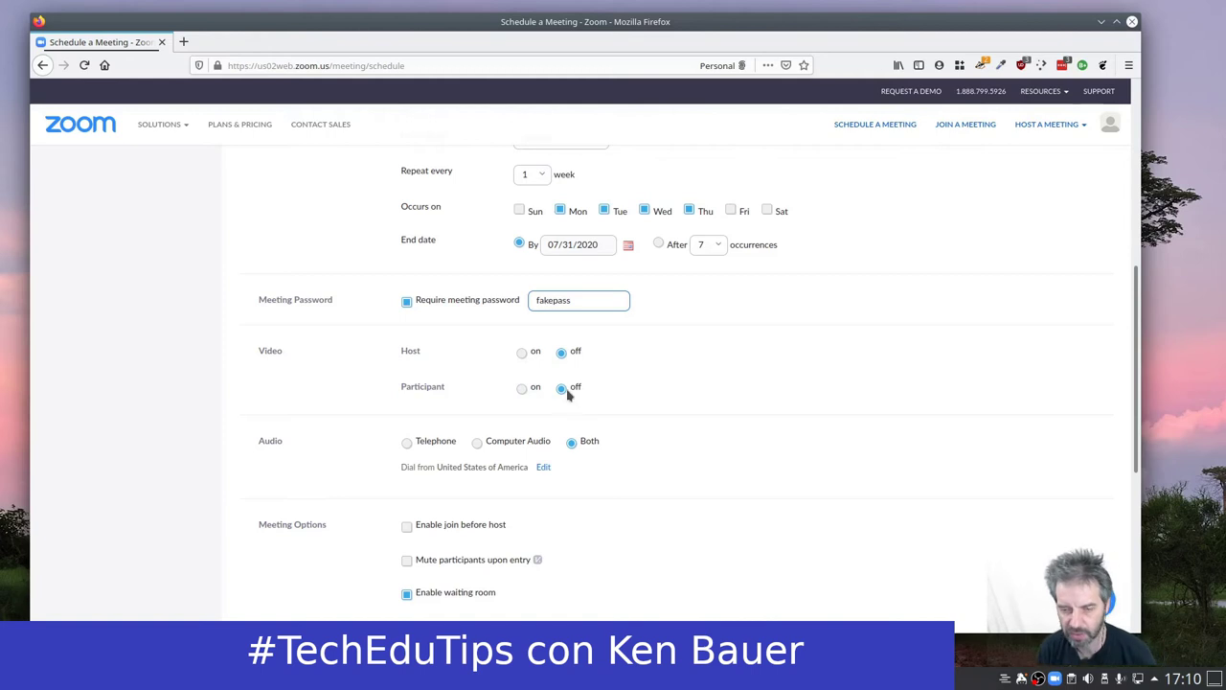
{"action": "scroll", "coordinate": [717, 407], "scroll_direction": "down", "scroll_amount": 2}
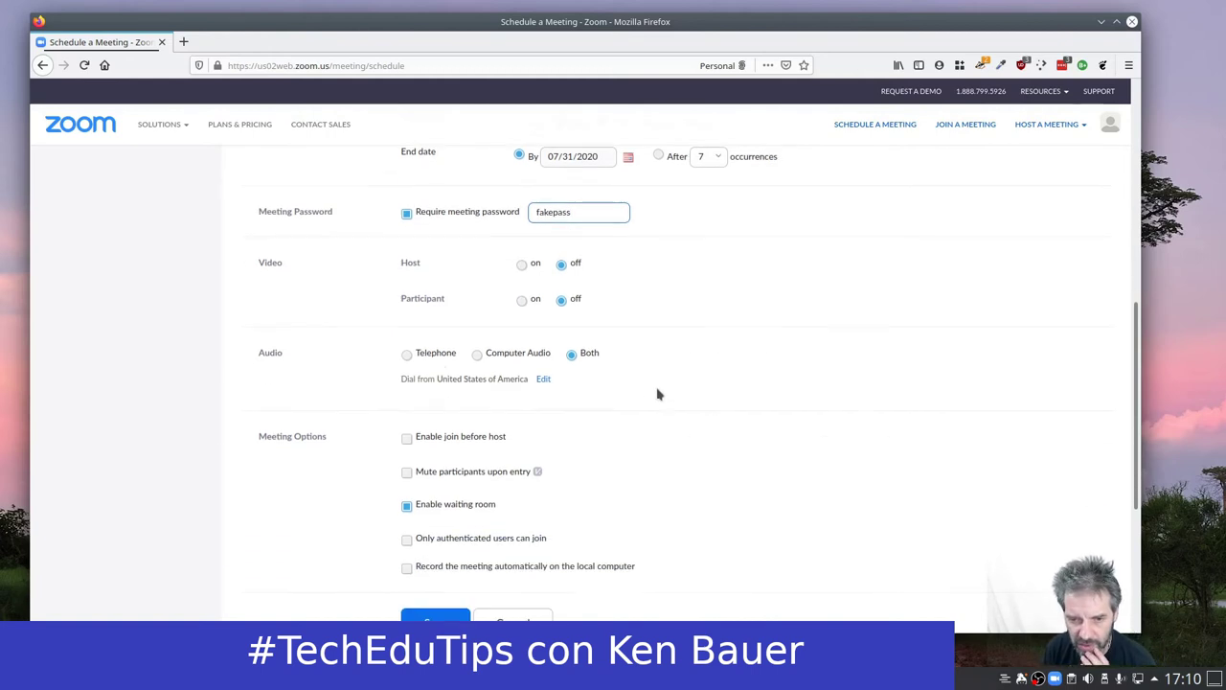
Use Computer Audio only, mute participants upon entry, and allow only authenticated users.
{"action": "left_click", "coordinate": [478, 355]}
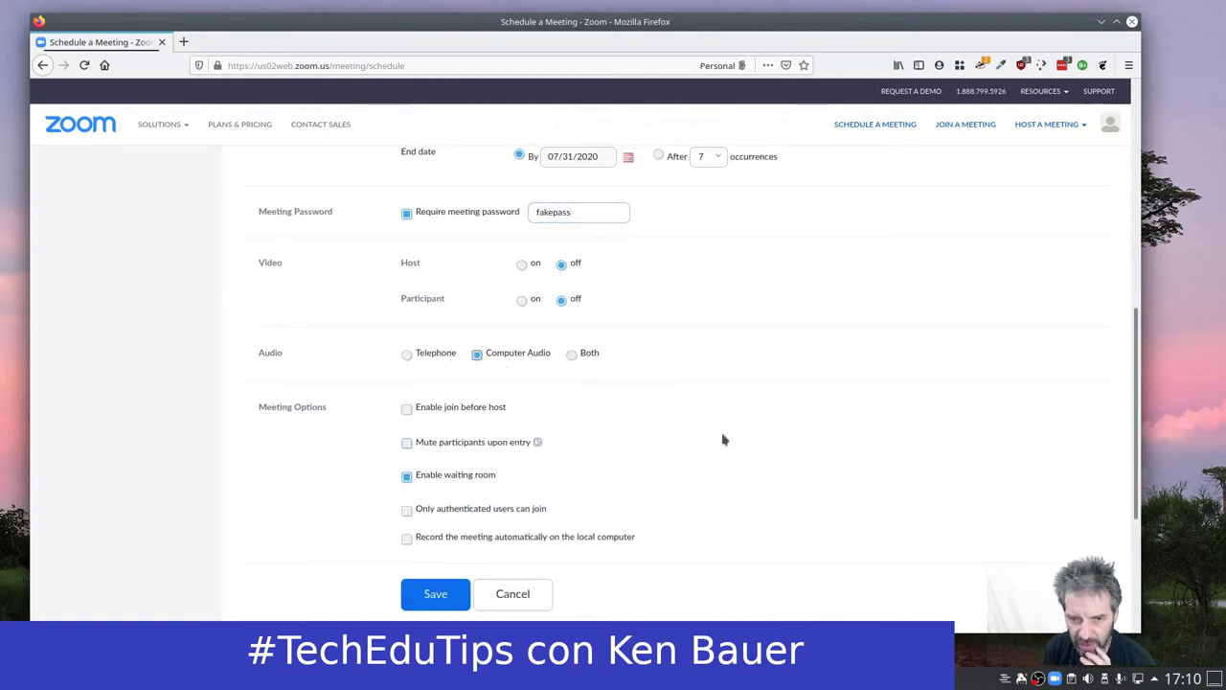
{"action": "scroll", "coordinate": [764, 412], "scroll_direction": "down", "scroll_amount": 1}
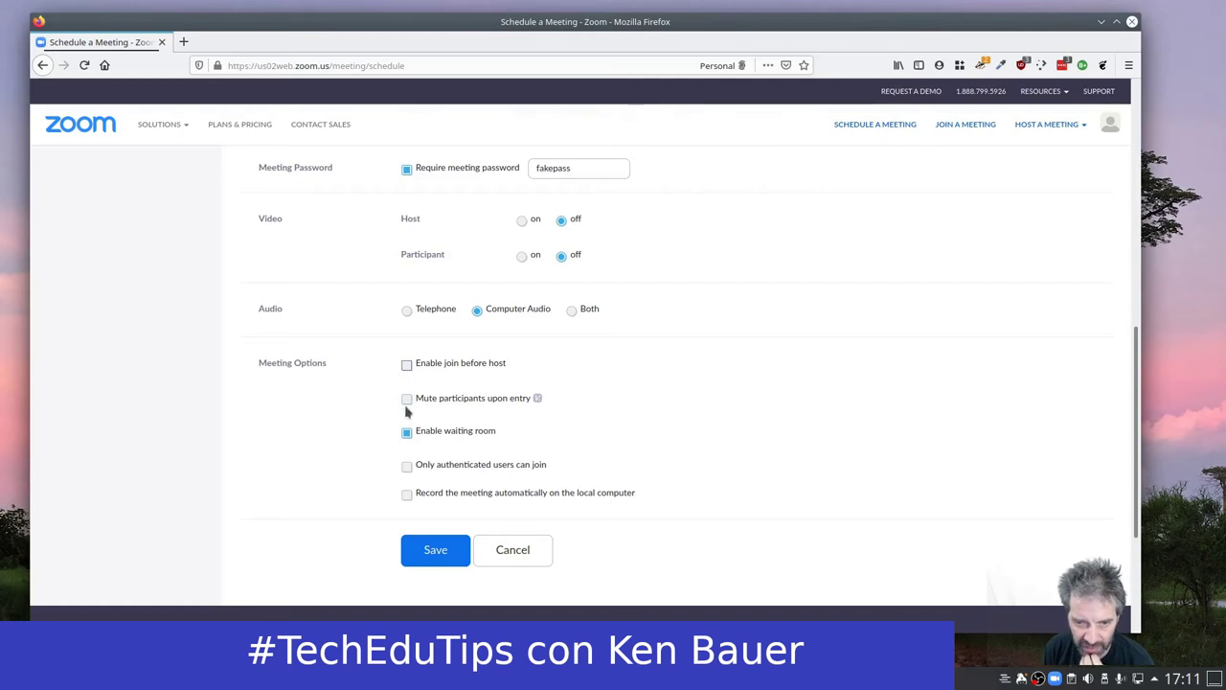
{"action": "left_click", "coordinate": [406, 401]}
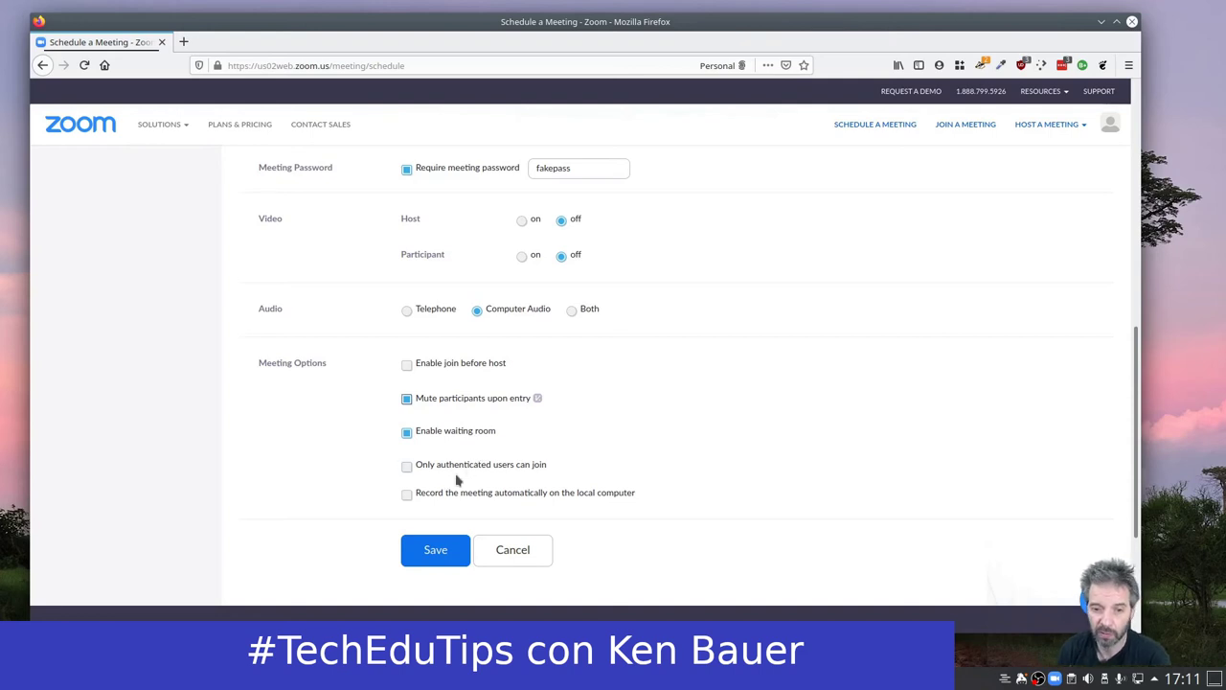
{"action": "left_click", "coordinate": [407, 466]}
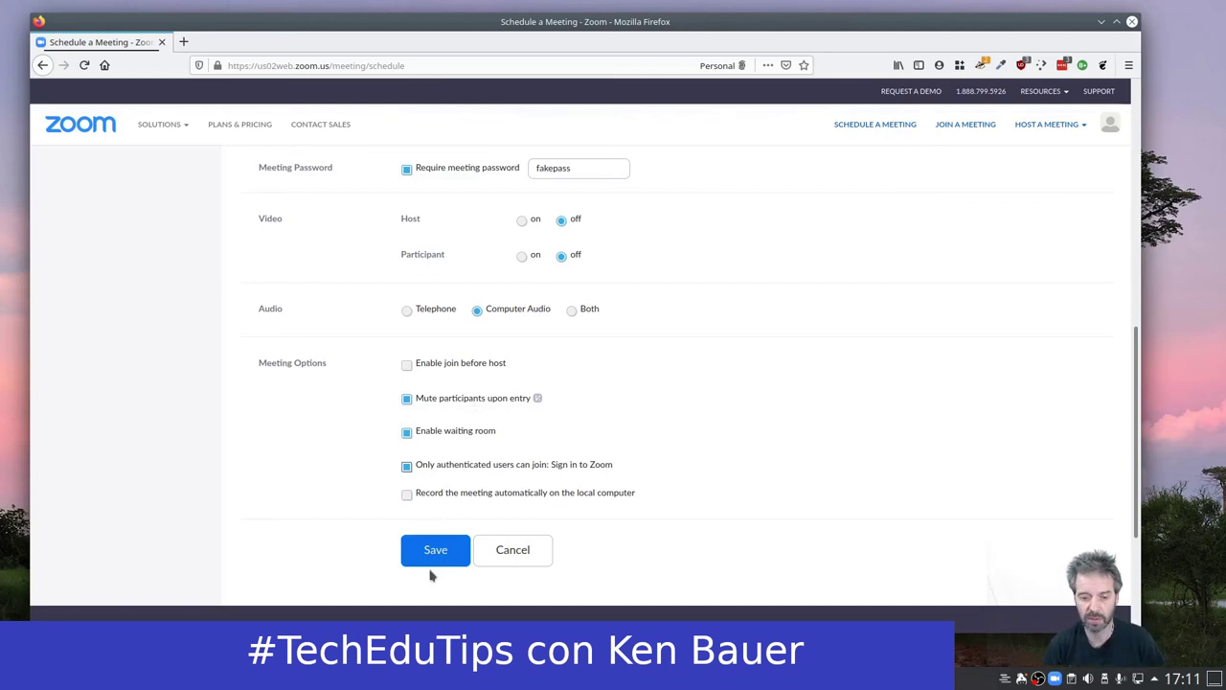
Save the meeting and show its password on the Meeting Information page.
{"action": "left_click", "coordinate": [444, 552]}
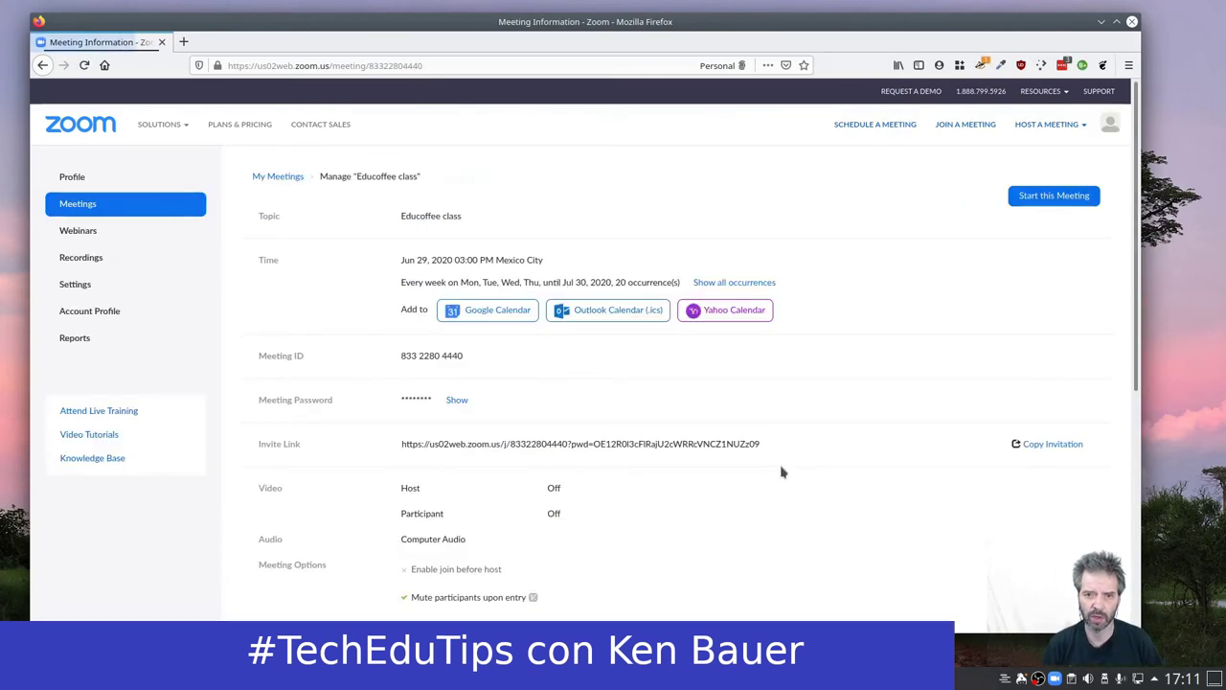
{"action": "triple_click", "coordinate": [427, 356]}
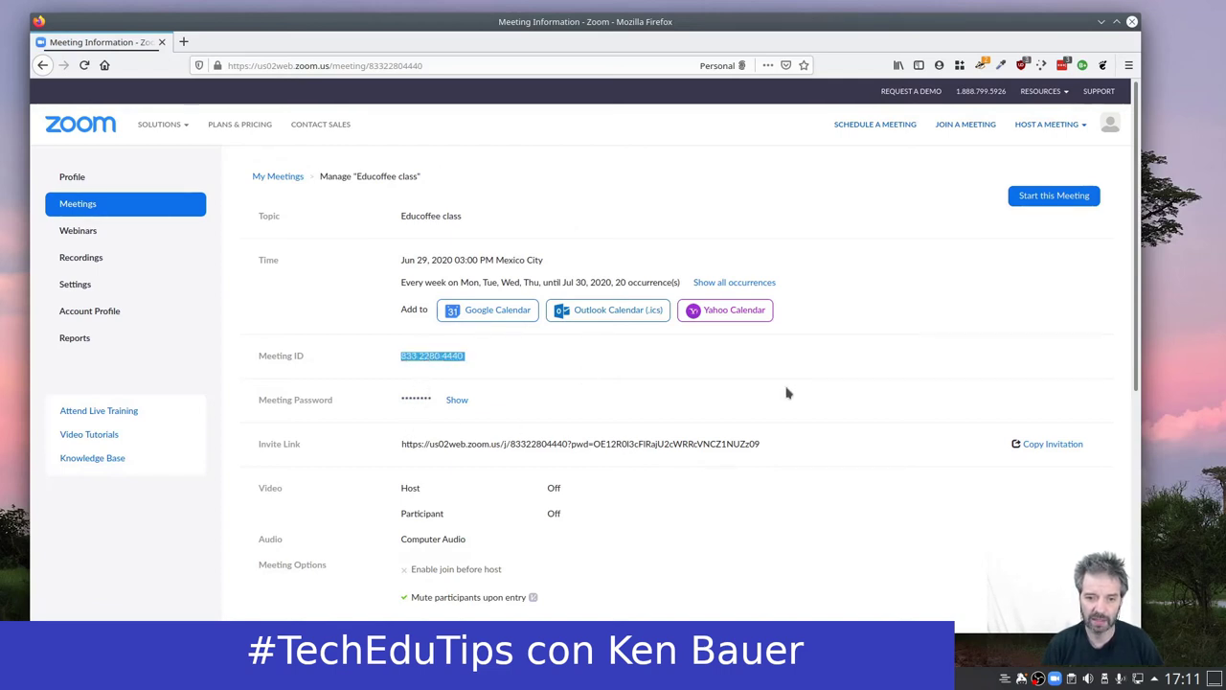
{"action": "left_click", "coordinate": [457, 402]}
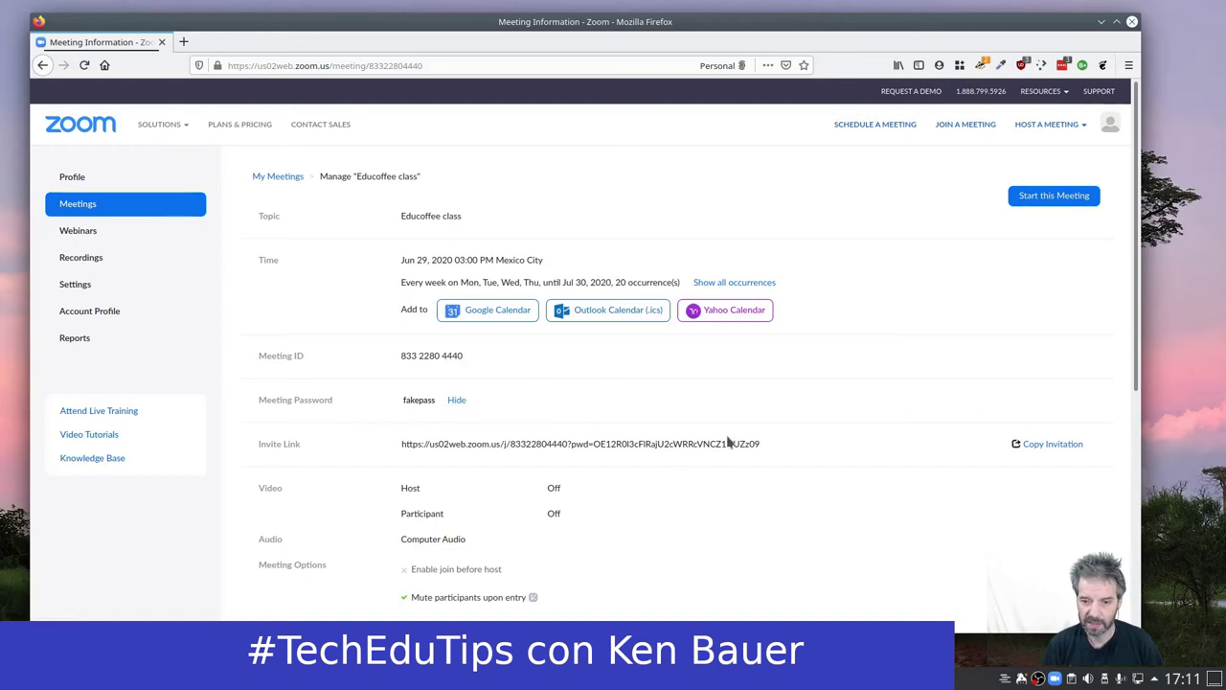
{"action": "left_click_drag", "start_coordinate": [764, 445], "coordinate": [403, 441]}
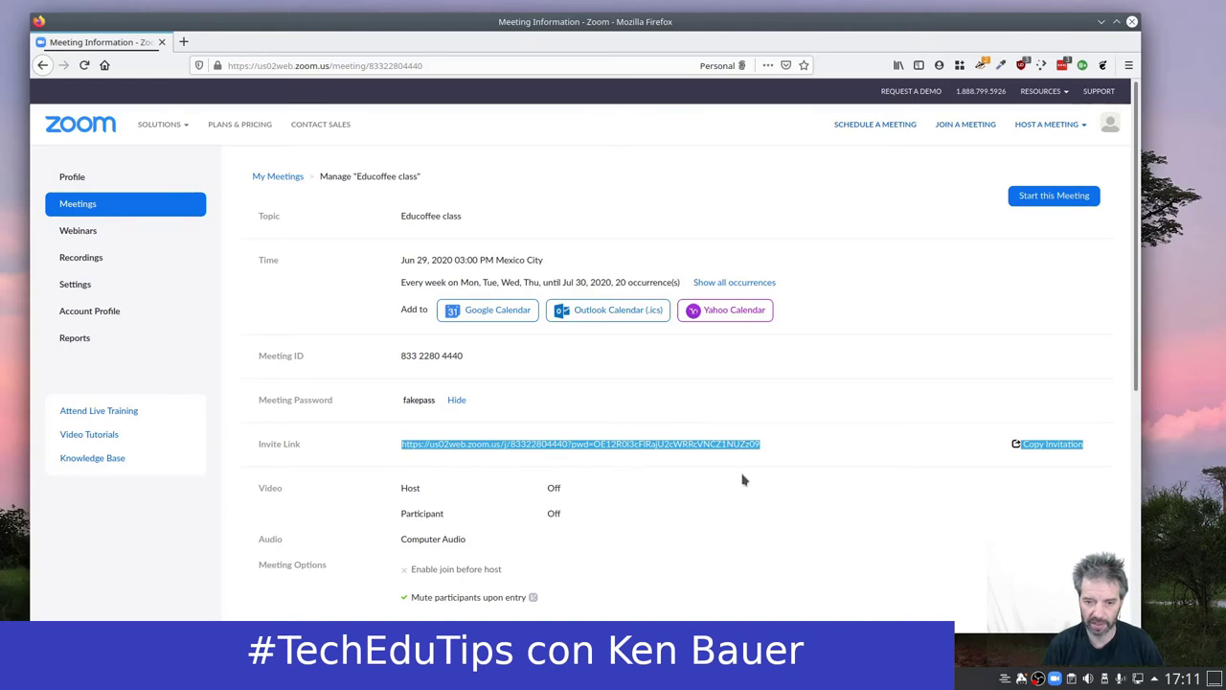
{"action": "left_click", "coordinate": [686, 455]}
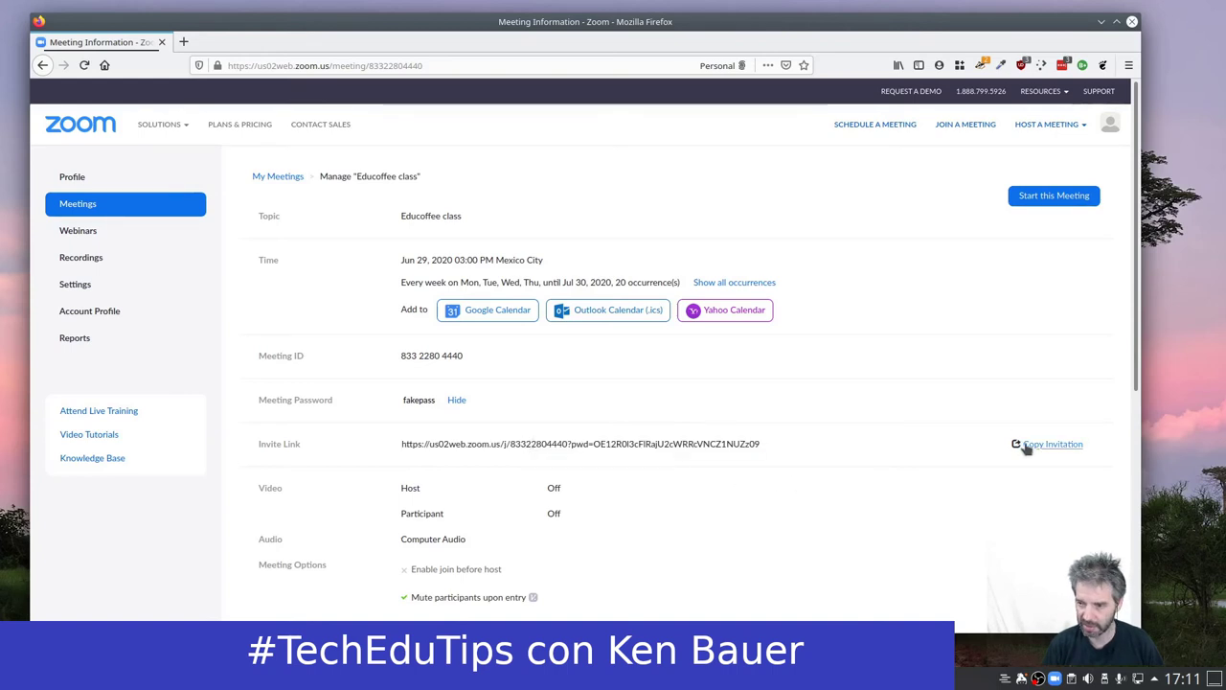
Open Copy Invitation and read through the dates, join link, meeting ID and password.
{"action": "left_click", "coordinate": [1052, 445]}
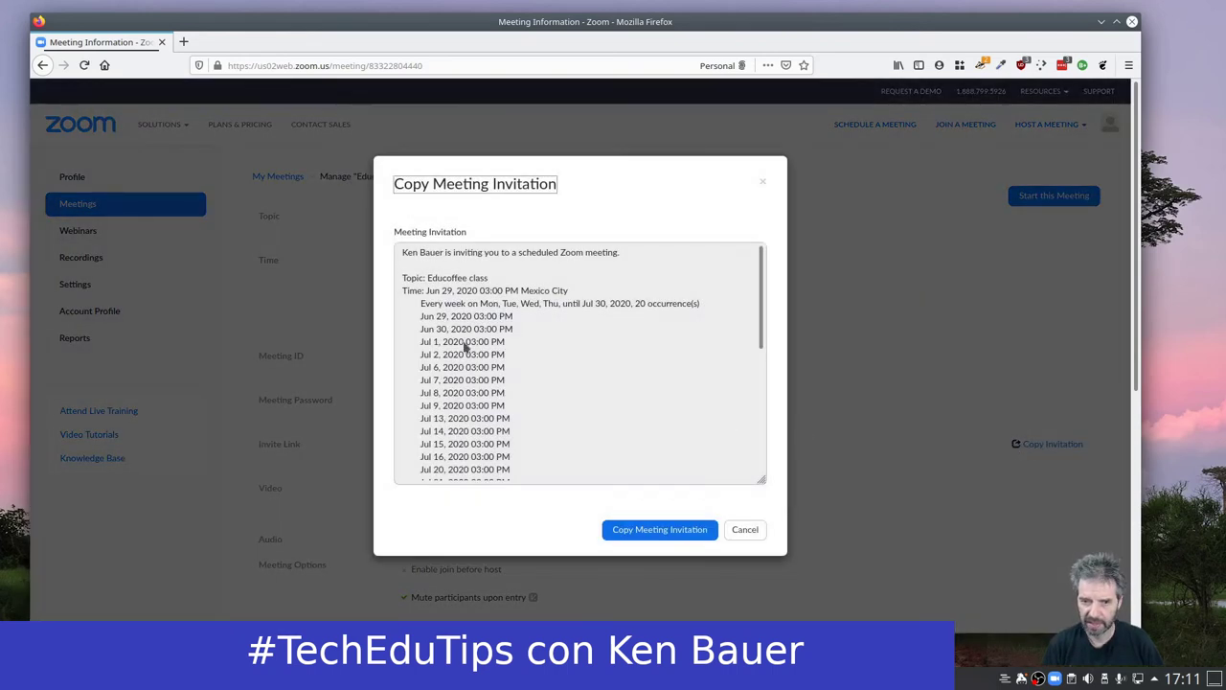
{"action": "left_click_drag", "start_coordinate": [404, 254], "coordinate": [487, 347]}
{"action": "scroll", "coordinate": [495, 345], "scroll_direction": "down", "scroll_amount": 4}
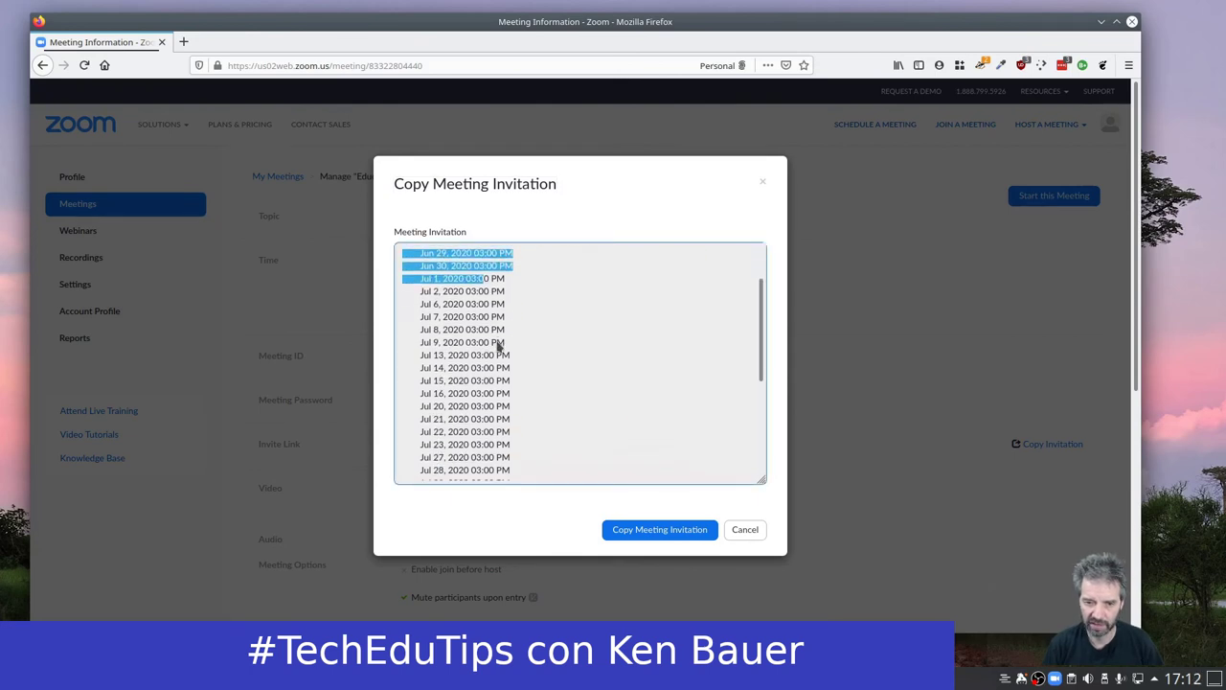
{"action": "scroll", "coordinate": [500, 343], "scroll_direction": "down", "scroll_amount": 4}
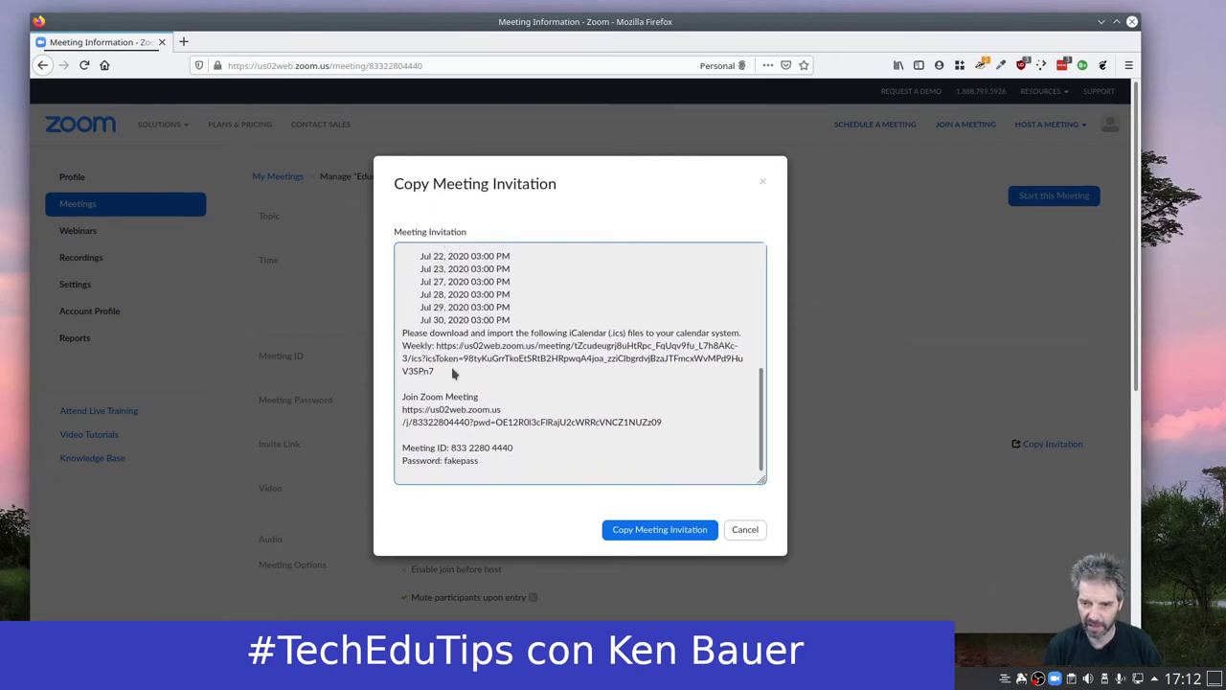
{"action": "scroll", "coordinate": [666, 362], "scroll_direction": "down", "scroll_amount": 2}
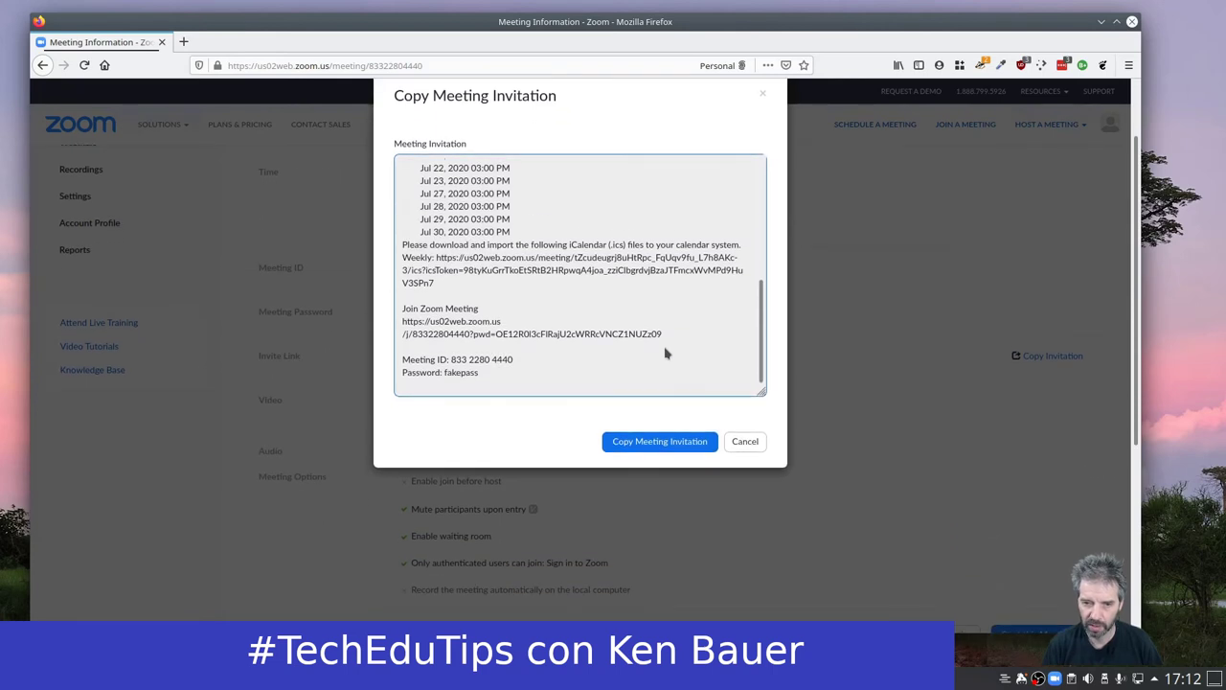
{"action": "left_click_drag", "start_coordinate": [664, 335], "coordinate": [396, 328]}
{"action": "left_click_drag", "start_coordinate": [494, 376], "coordinate": [398, 361]}
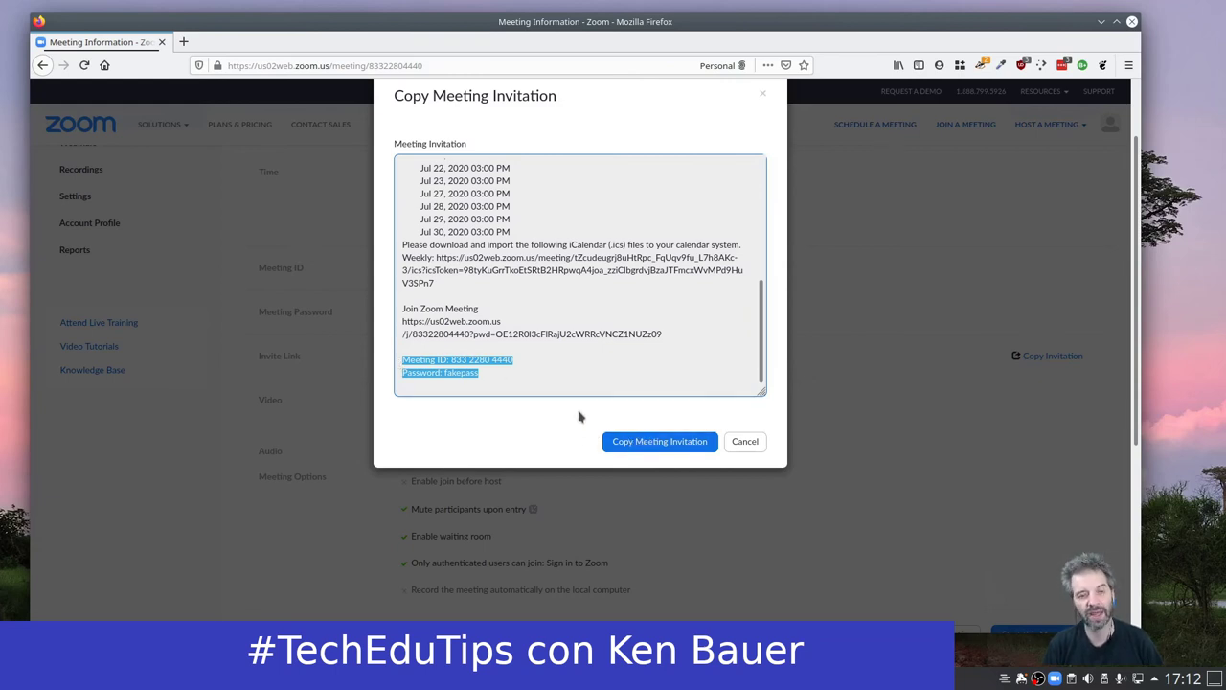
Cancel the Copy Meeting Invitation dialog and nudge the browser window right.
{"action": "left_click", "coordinate": [746, 442]}
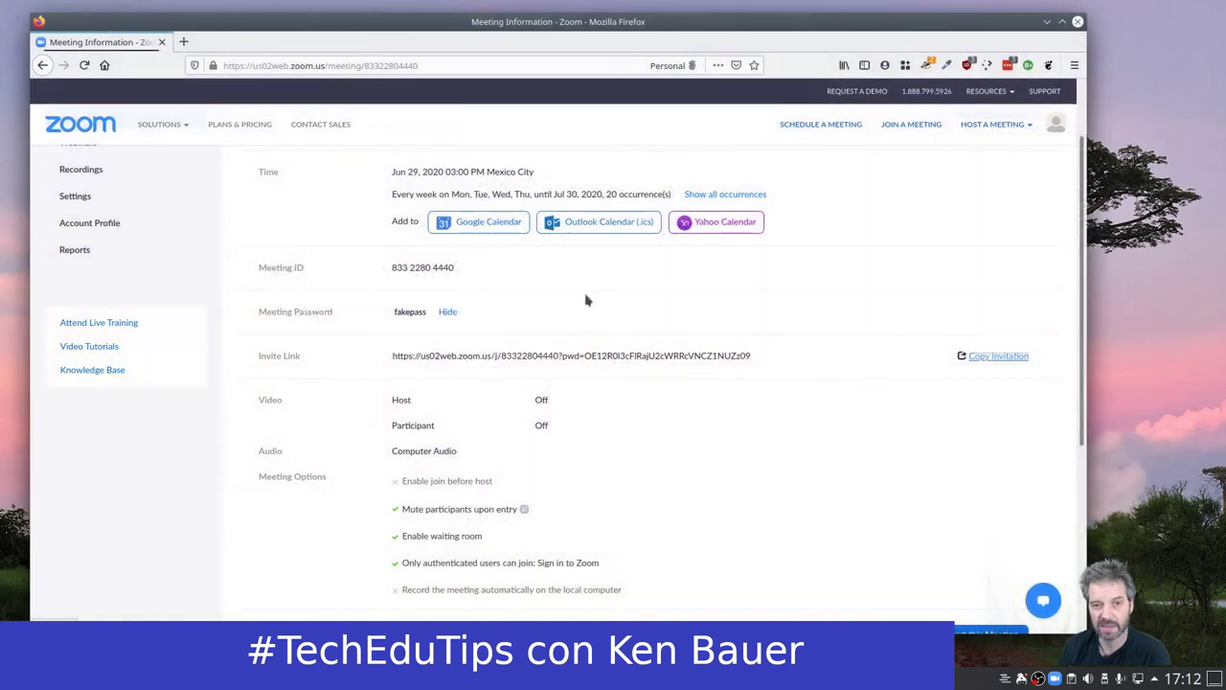
{"action": "left_click_drag", "start_coordinate": [500, 32], "coordinate": [526, 29]}
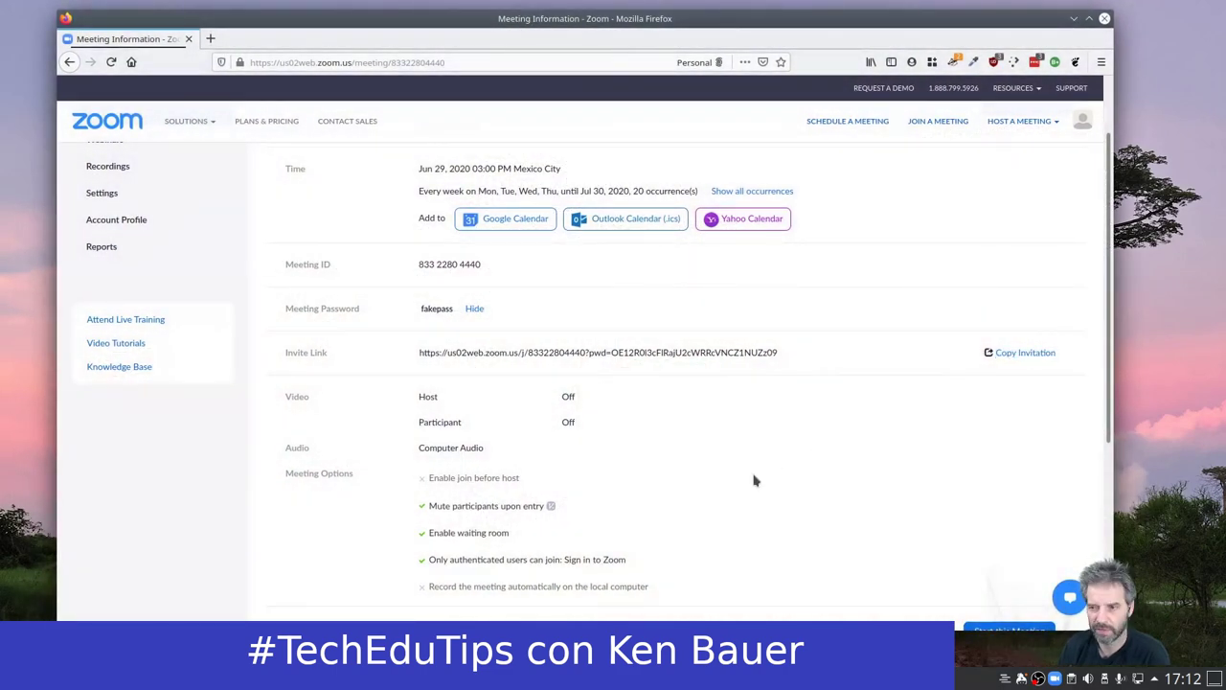